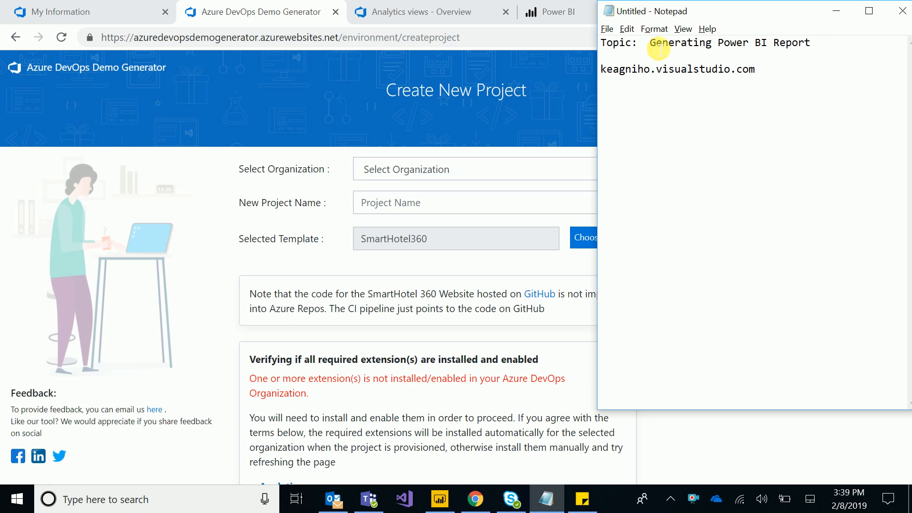
Remove the extra space before "Generating Power BI Report" in the Notepad topic line.
key(BackSpace)
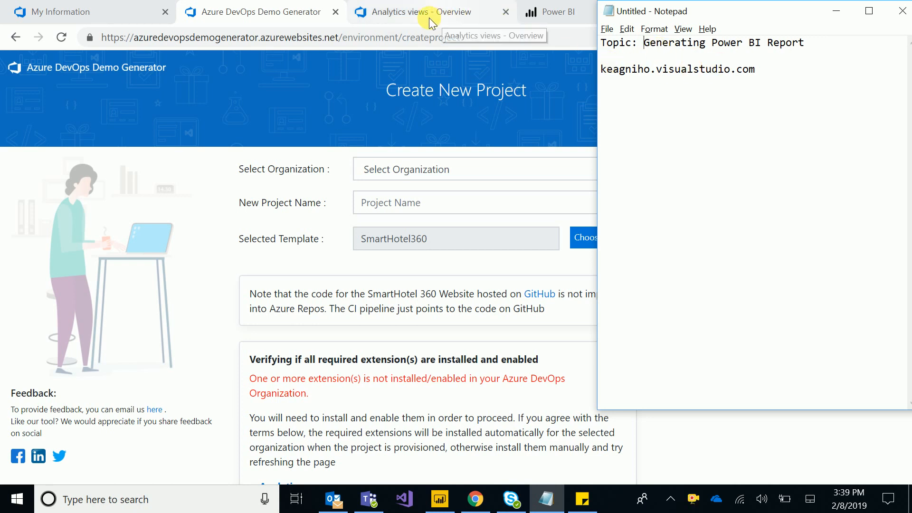
Switch to the Azure DevOps Demo Generator and review its new-project form, required extensions, provisioning log and available organizations.
click(283, 18)
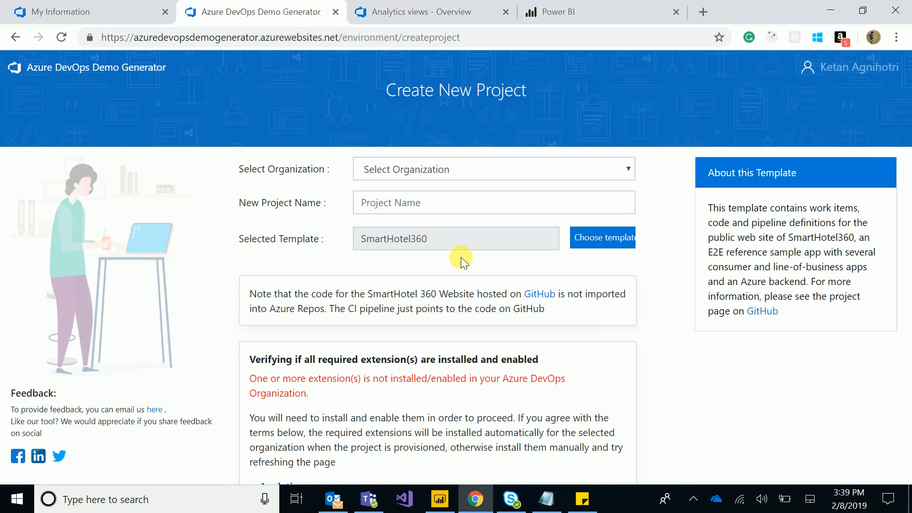
scroll(463, 262, down, 8)
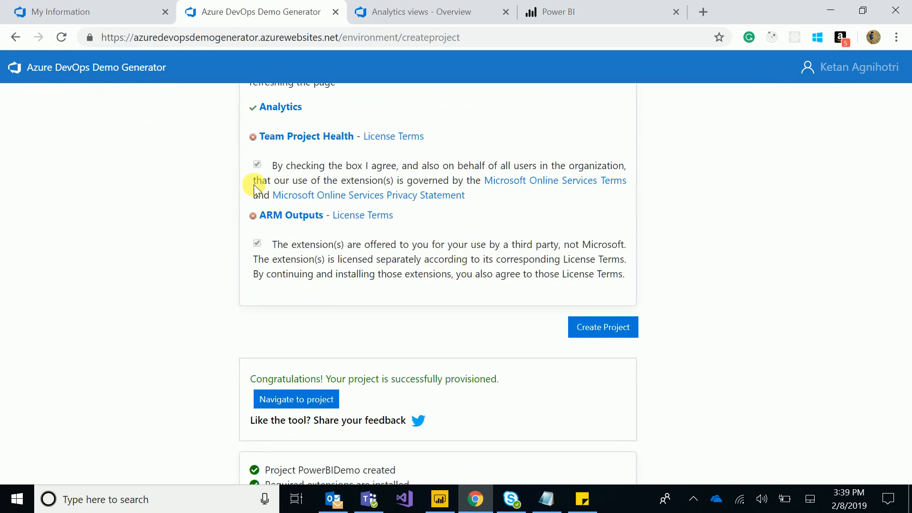
scroll(568, 397, up, 2)
scroll(635, 422, down, 3)
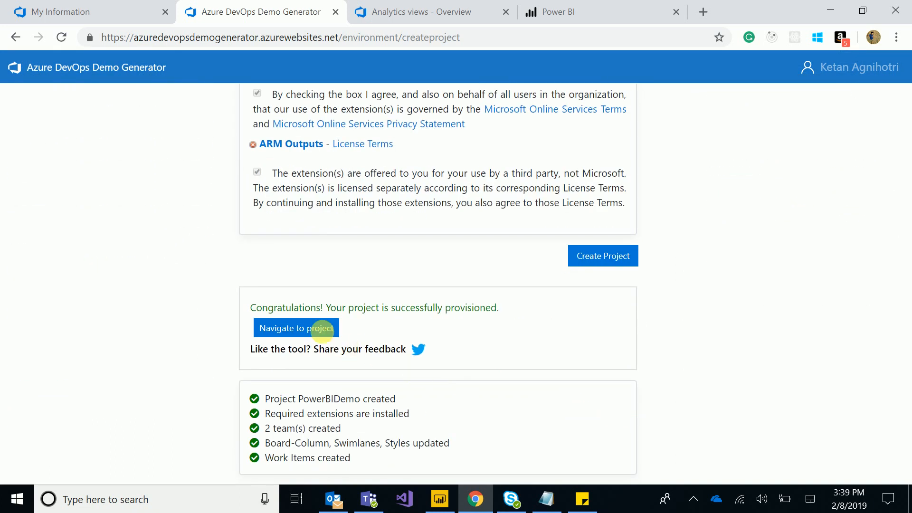
scroll(453, 315, up, 11)
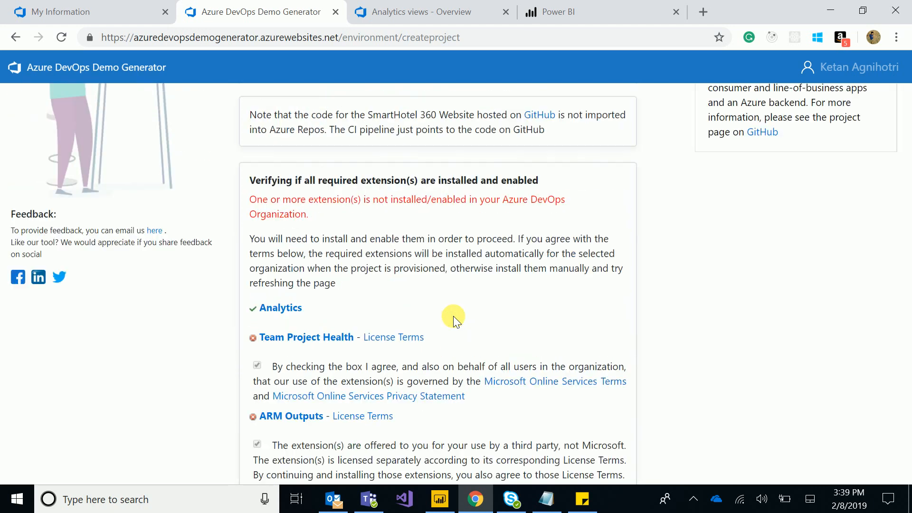
click(431, 183)
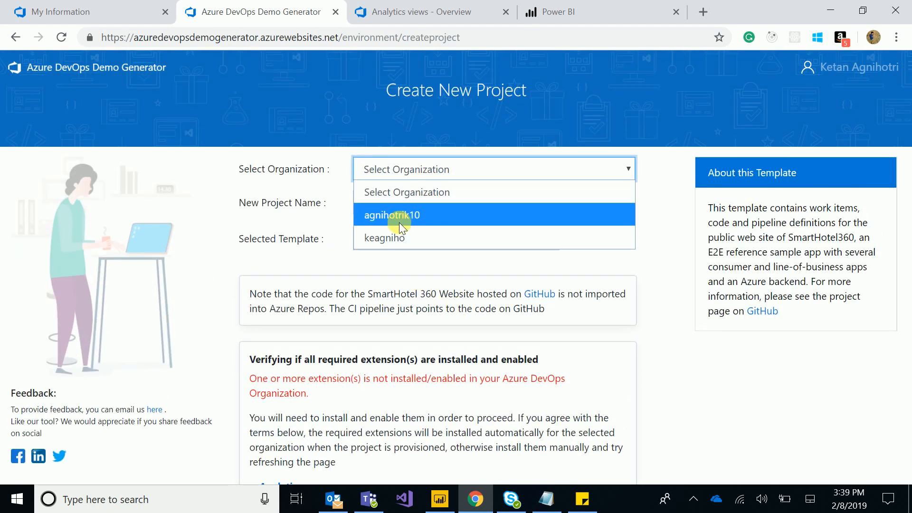
click(218, 259)
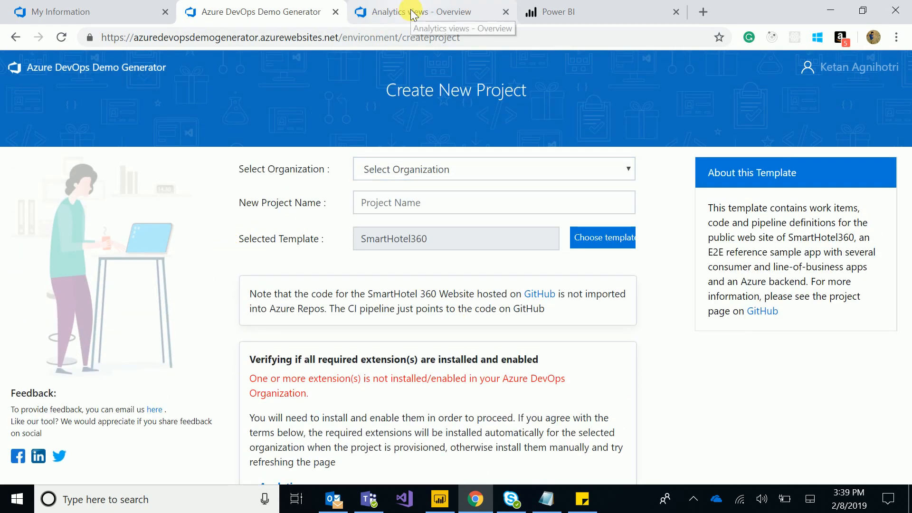
Open the PowerBIDemo project's summary in Azure DevOps and review the Demo Generator's list of provisioned items.
click(407, 10)
click(85, 68)
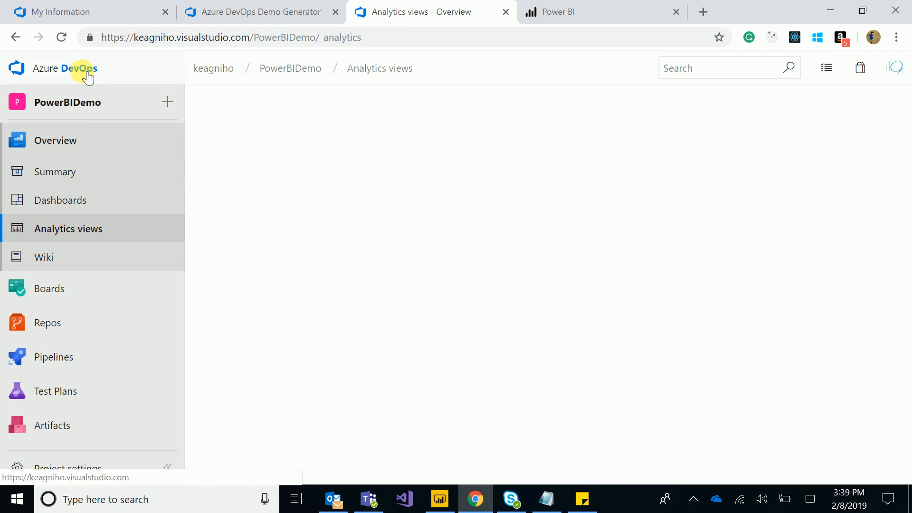
click(366, 261)
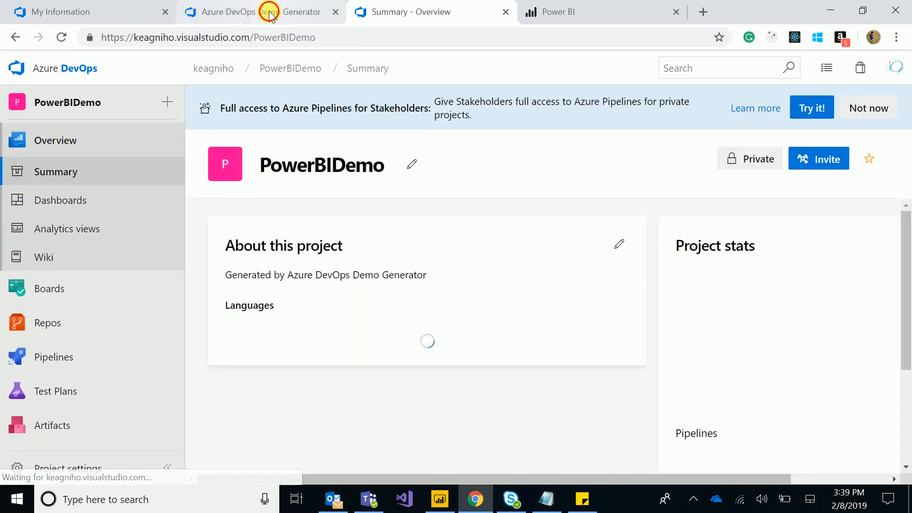
click(265, 10)
scroll(407, 387, down, 10)
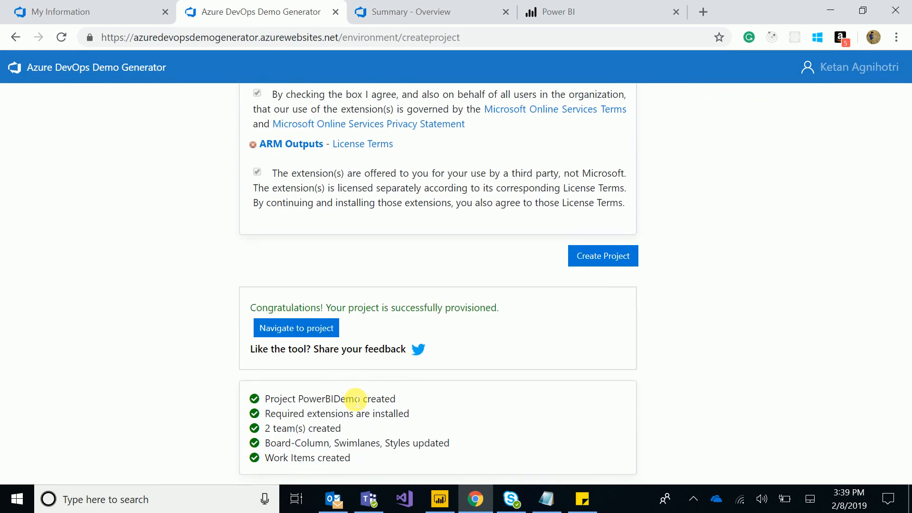
Browse the PowerBIDemo project's recently updated work items, its boards and its backlogs.
click(424, 10)
mouse_move(126, 304)
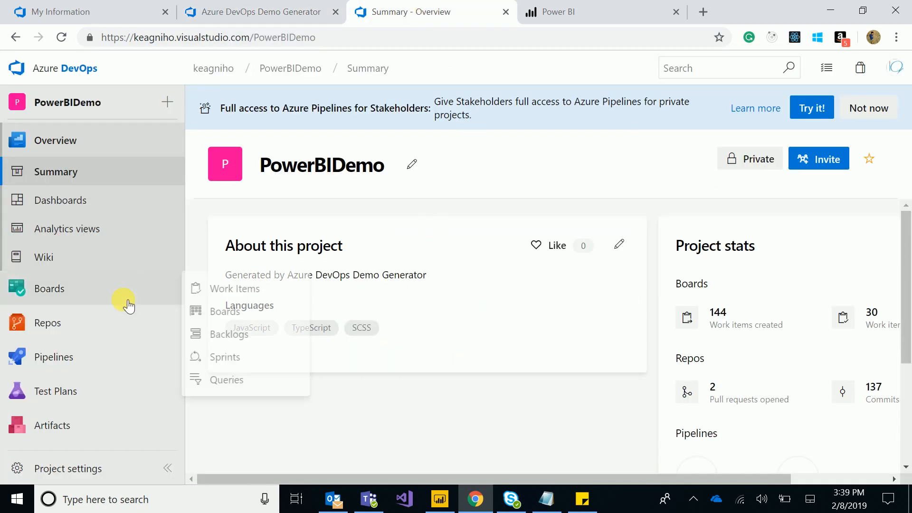
click(248, 300)
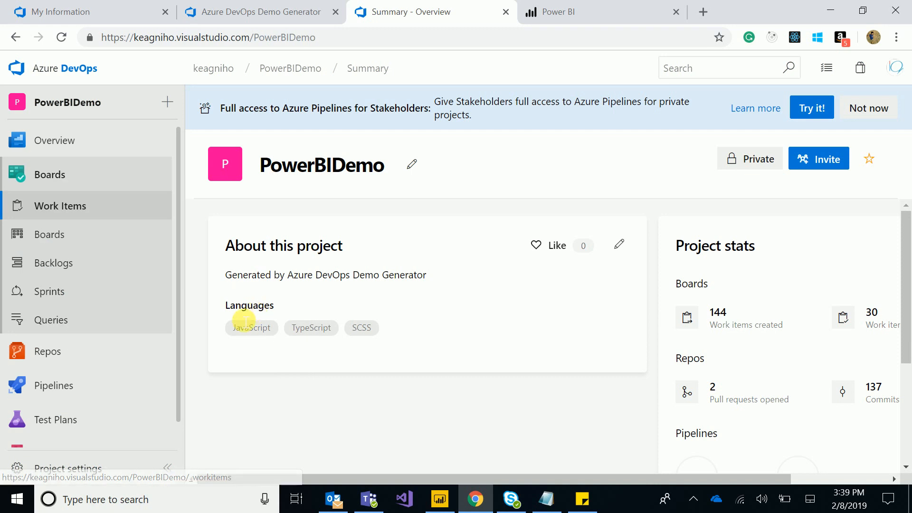
scroll(333, 333, down, 10)
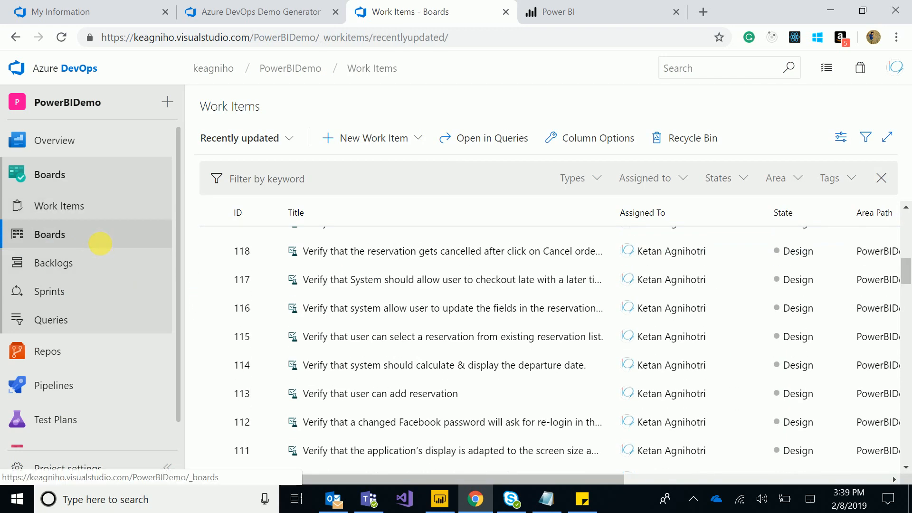
click(100, 243)
click(104, 271)
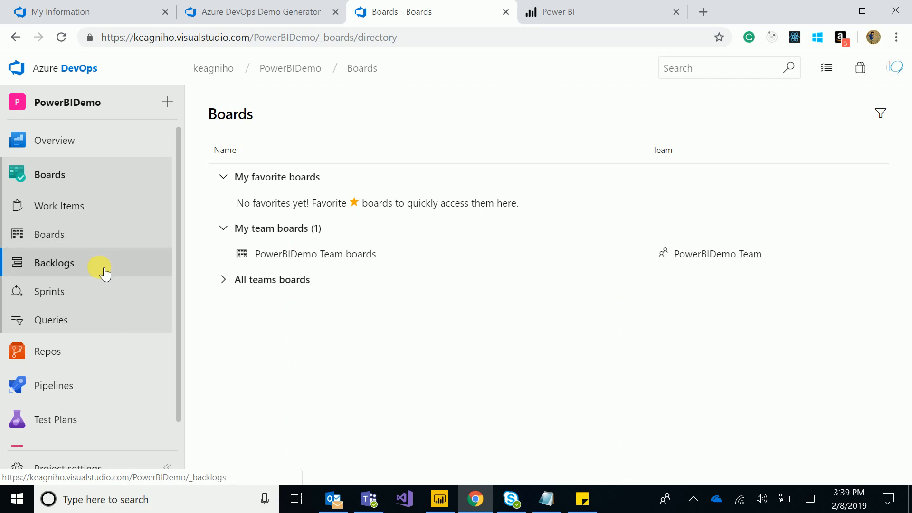
Create a new work item query with Work Item Type set to Bug and run it.
click(92, 323)
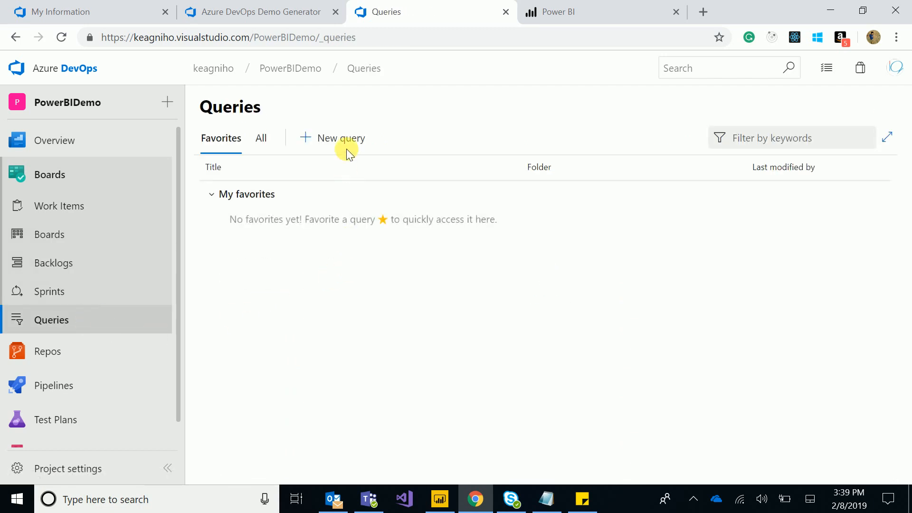
click(346, 143)
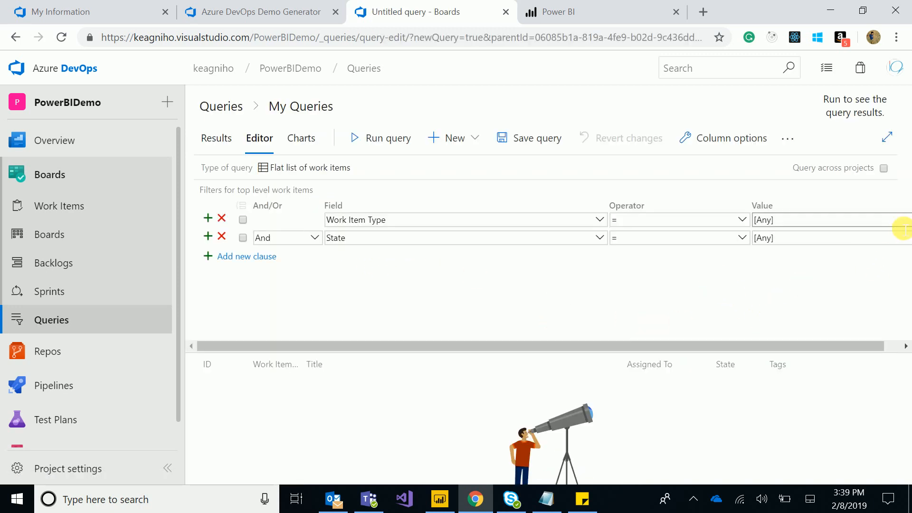
drag(772, 345, 871, 342)
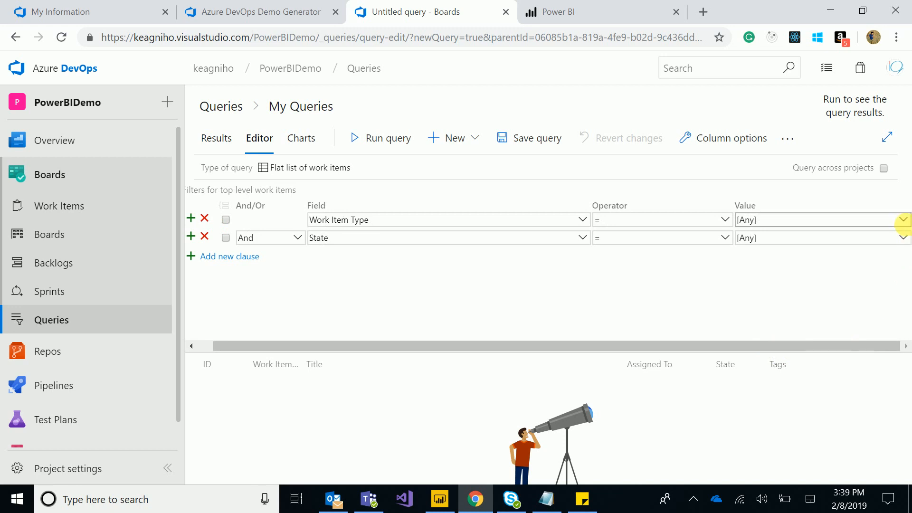
click(903, 219)
click(780, 252)
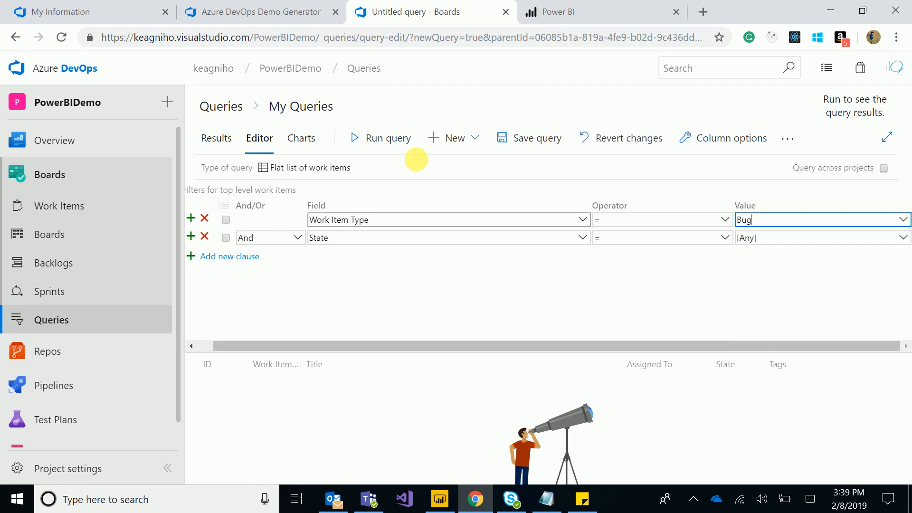
click(376, 138)
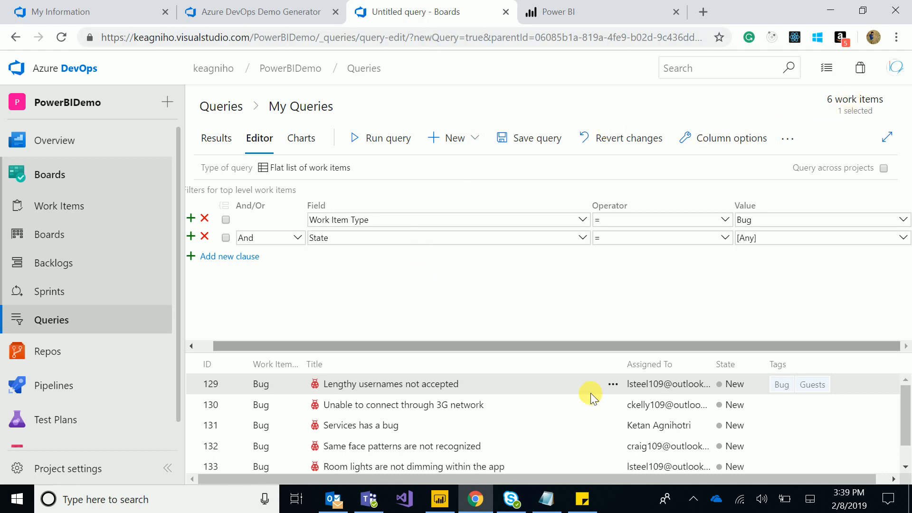
Switch to Power BI Desktop, search the data sources for "devops" and connect with Azure DevOps (Beta).
click(440, 499)
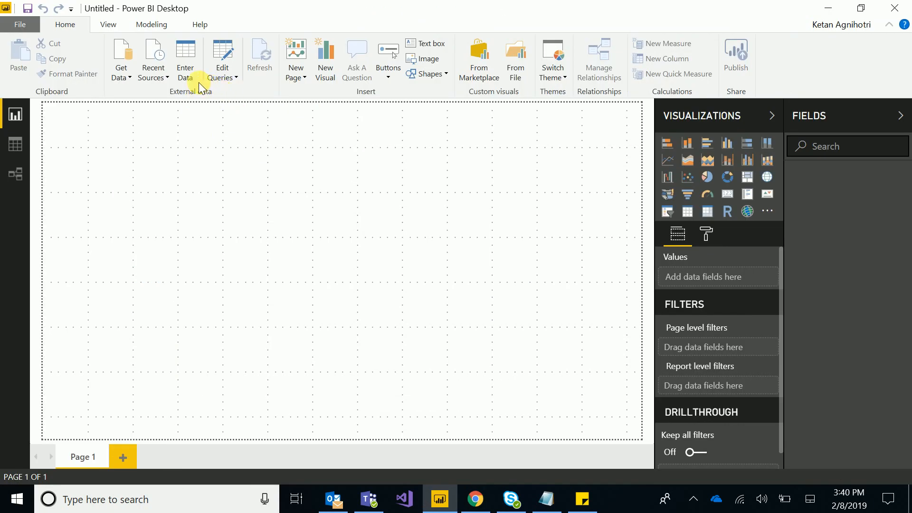
click(122, 75)
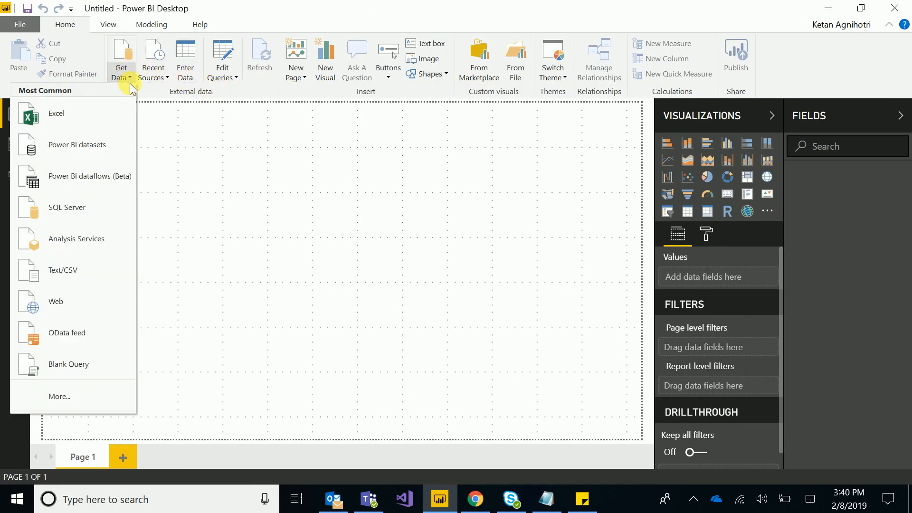
click(74, 397)
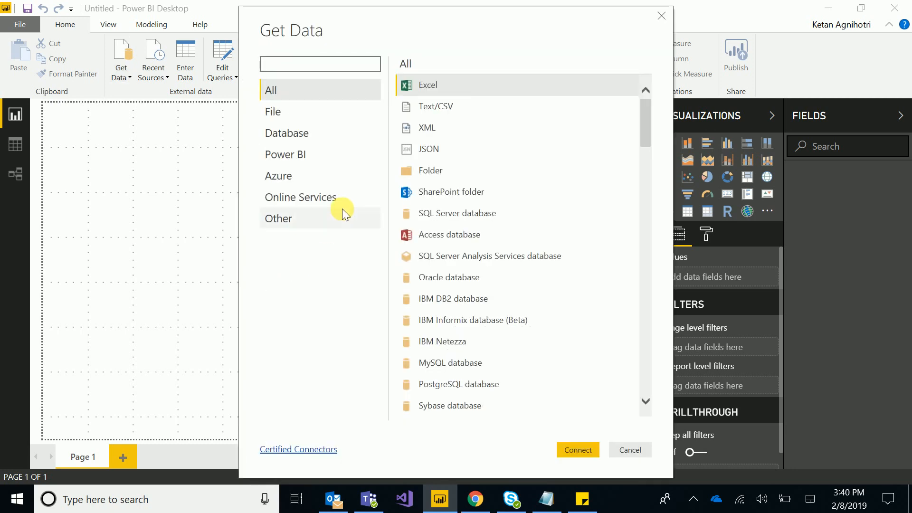
text(devops)
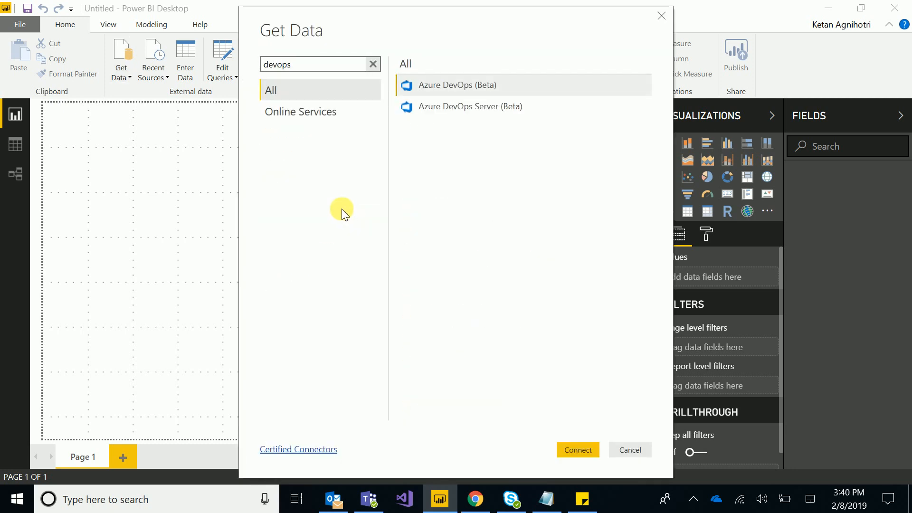
click(488, 86)
click(488, 85)
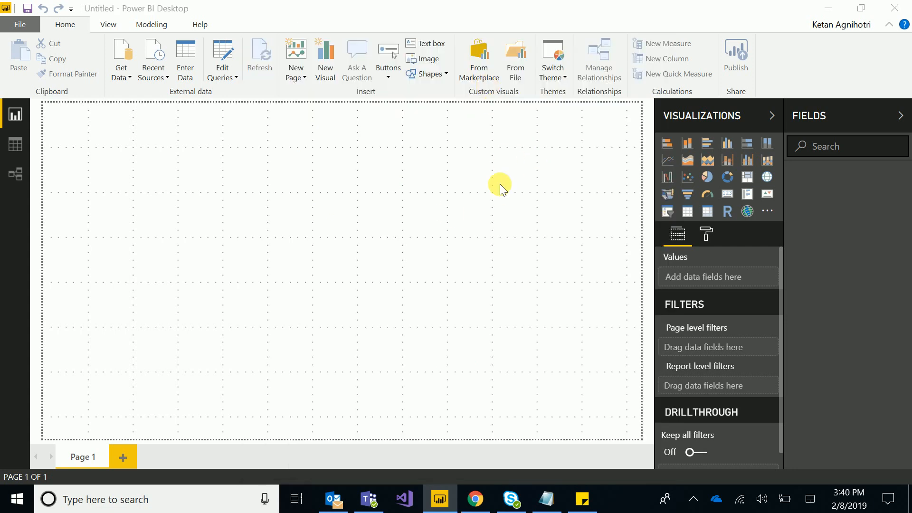
Copy the organization name from the URL in Notepad and enter it as the Azure DevOps Services organization.
click(563, 499)
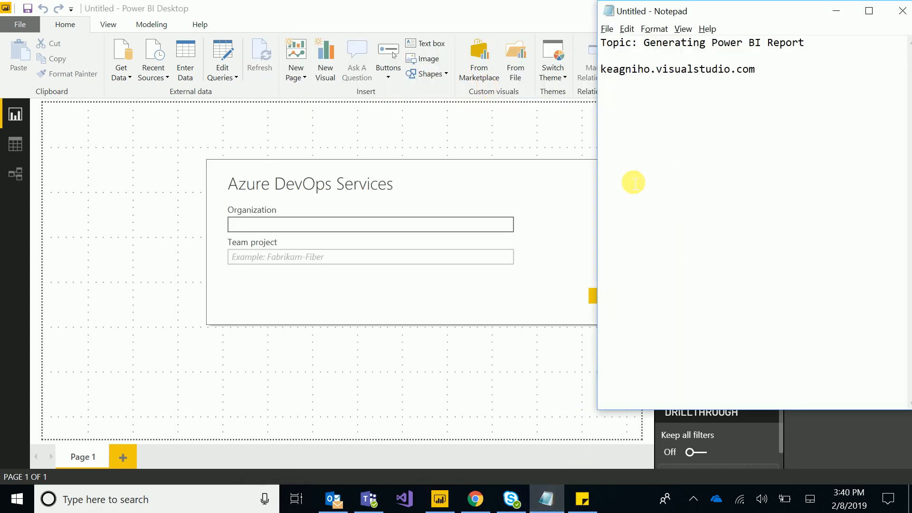
drag(655, 76, 615, 73)
click(765, 78)
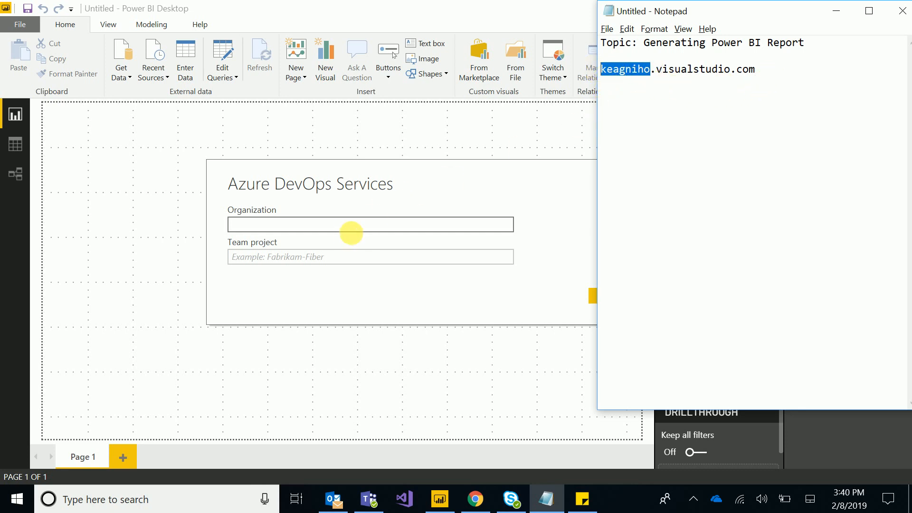
click(348, 224)
text(keagniho)
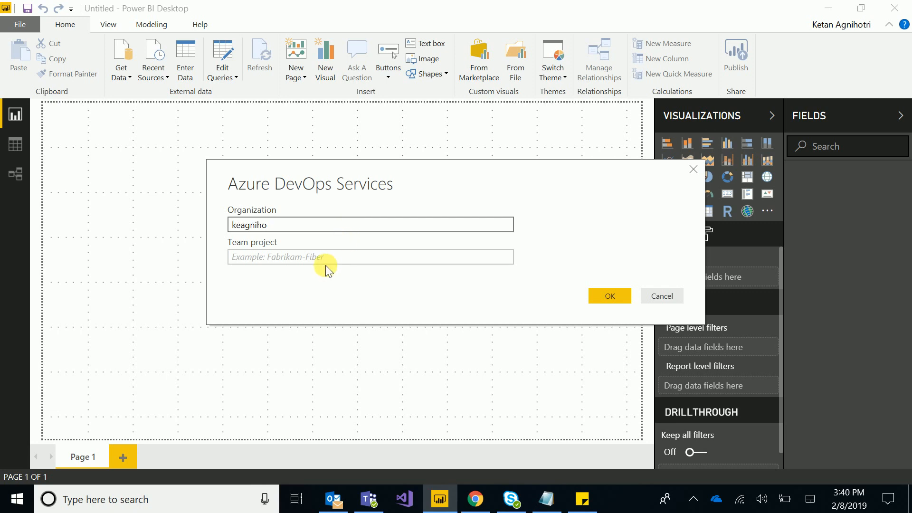
Switch to Azure DevOps in the browser, leave the unsaved query and copy the project name PowerBIDemo from the project summary.
key(alt+Tab)
key(alt+Tab)
key(Tab)
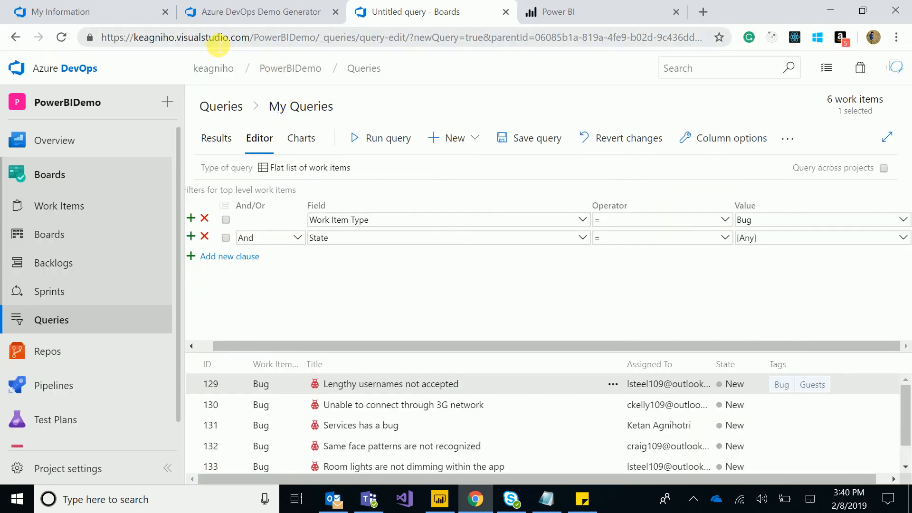
click(176, 38)
click(176, 38)
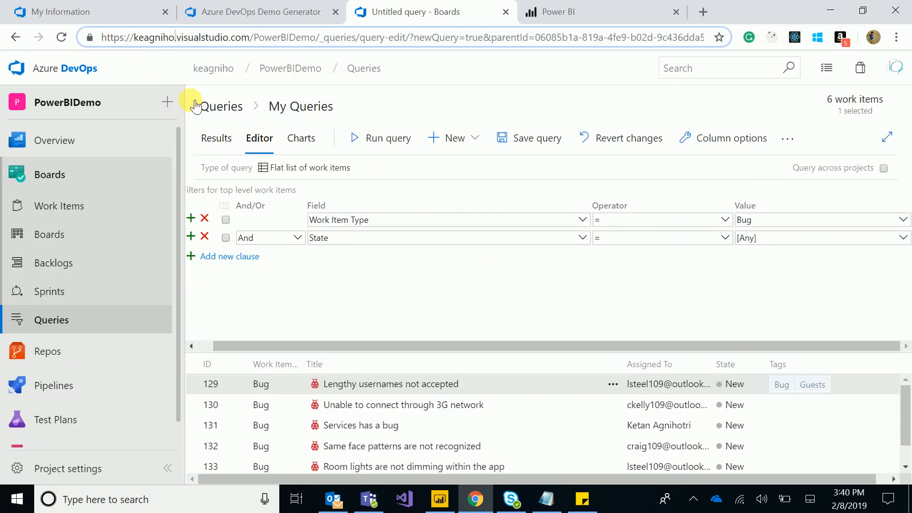
click(98, 108)
mouse_move(82, 145)
click(216, 138)
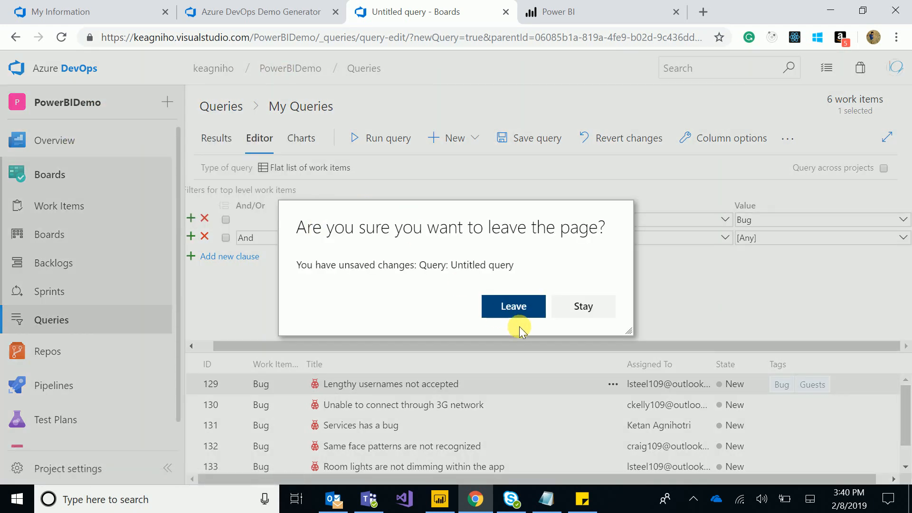
click(515, 309)
double_click(323, 176)
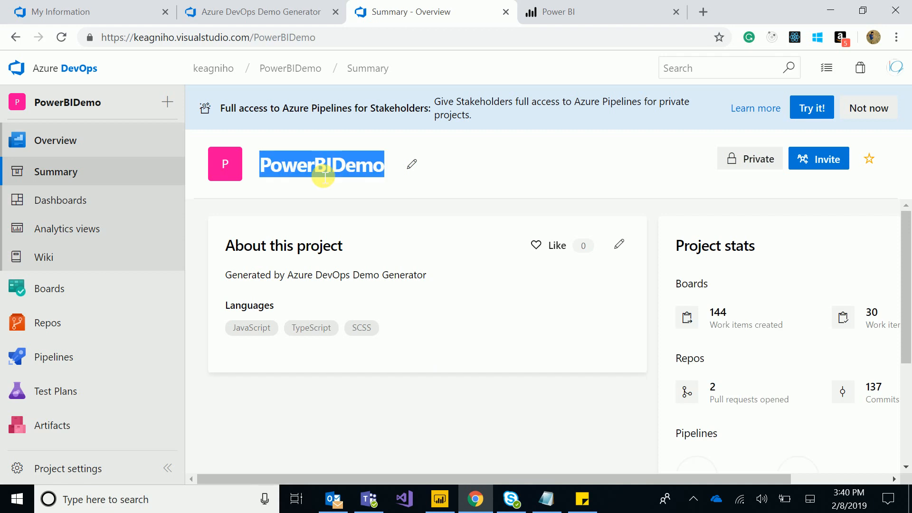
Switch back to Power BI Desktop, set the team project to PowerBIDemo and confirm the Azure DevOps Services connection details.
key(alt+Tab)
key(alt+Tab)
key(alt+Tab)
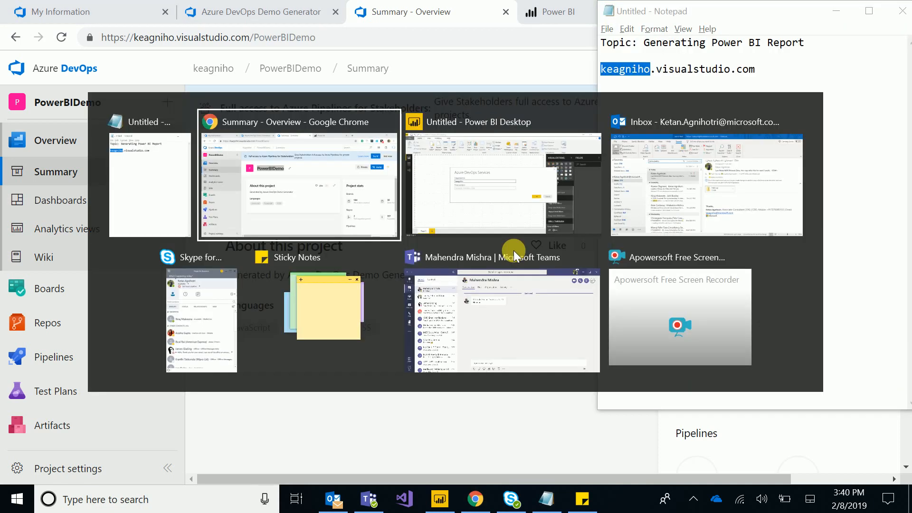
click(379, 257)
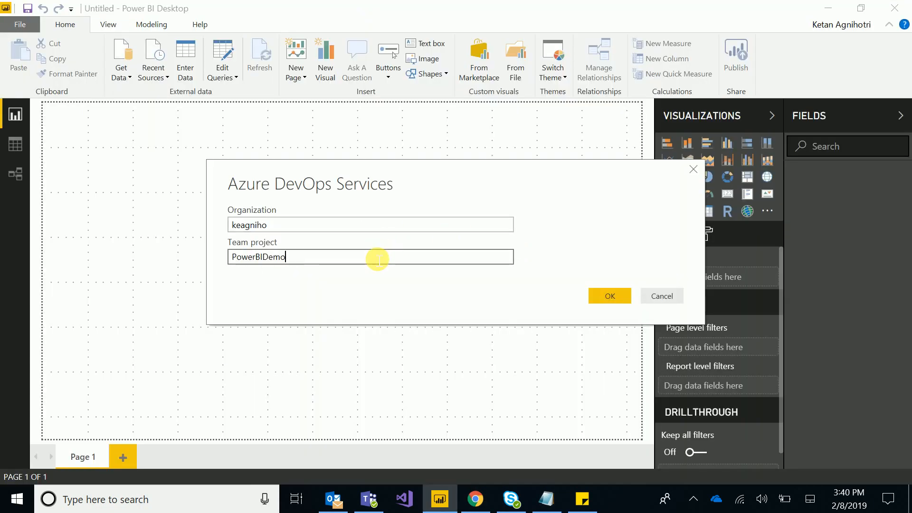
click(610, 296)
Switch to Azure DevOps in the browser and examine the shared Analytics views of the PowerBIDemo project.
key(alt+Tab)
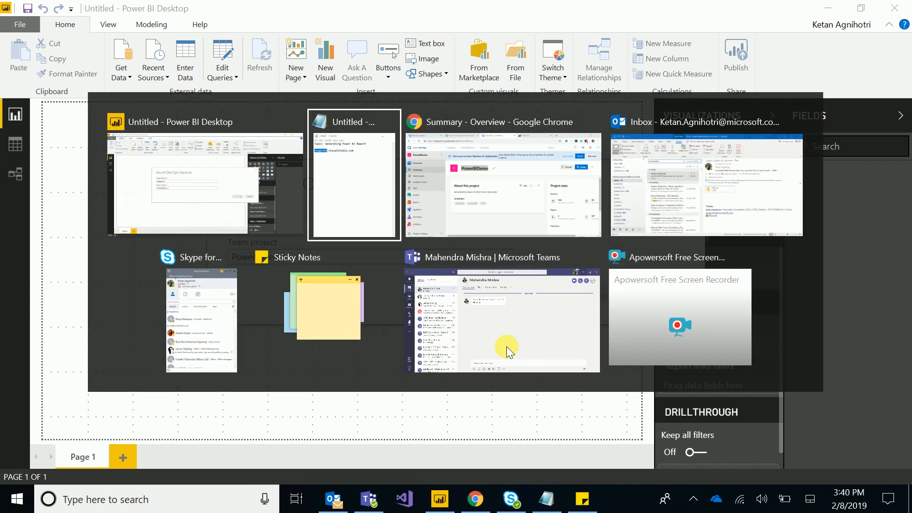
key(alt+Tab)
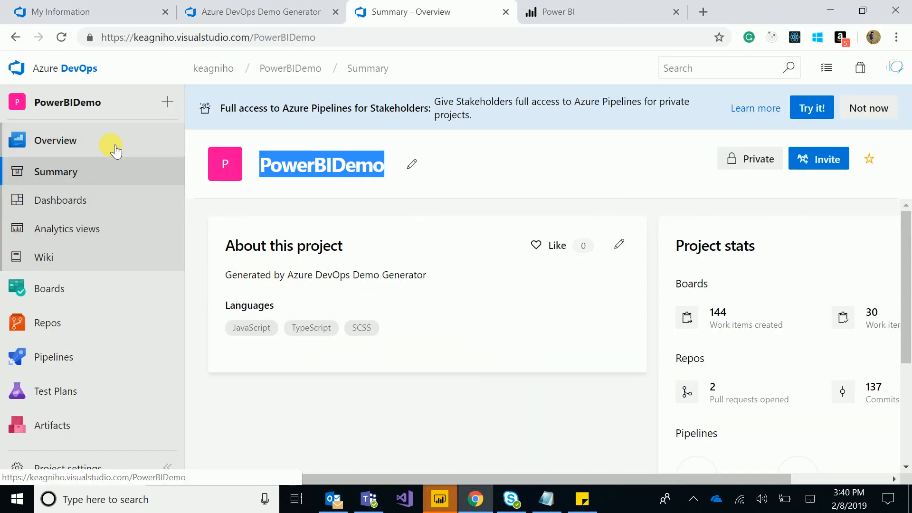
click(106, 148)
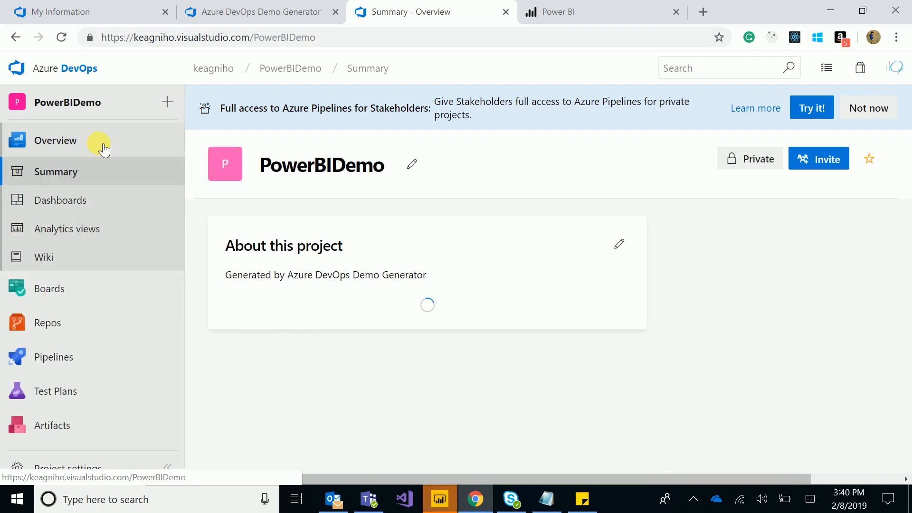
click(75, 228)
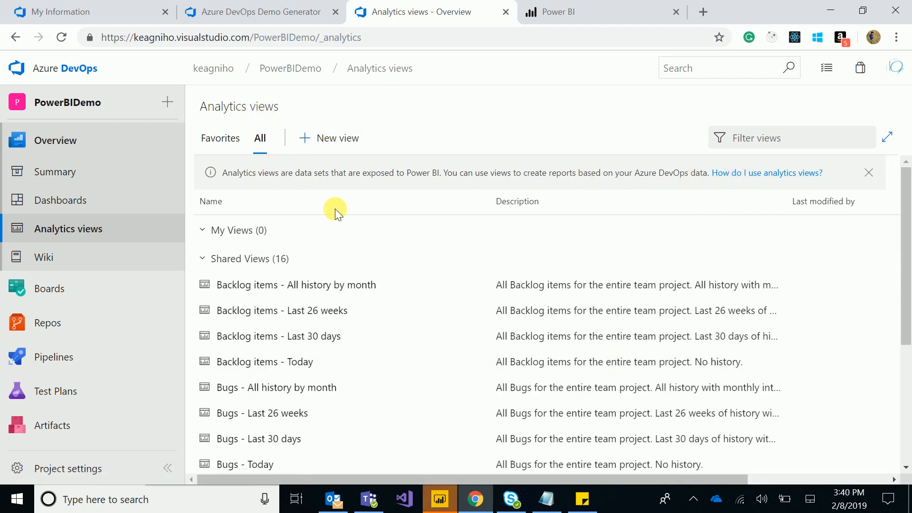
scroll(414, 328, down, 4)
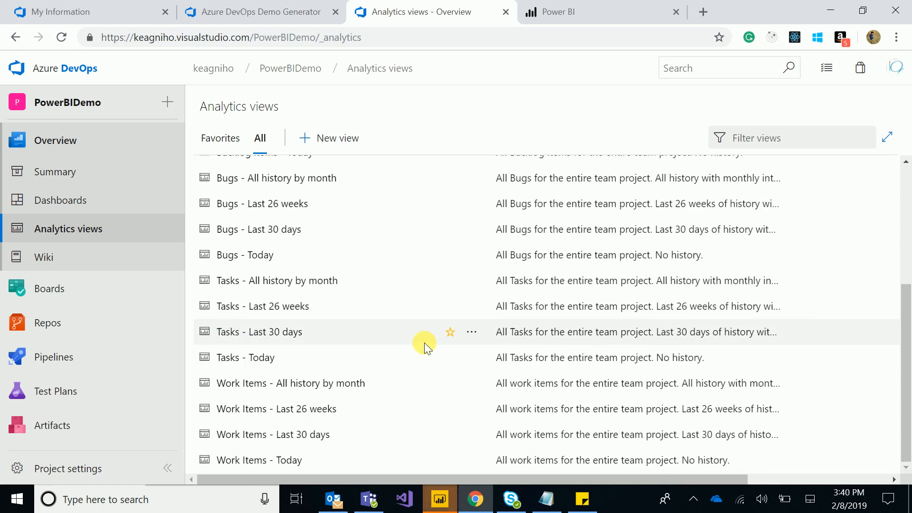
scroll(408, 366, up, 2)
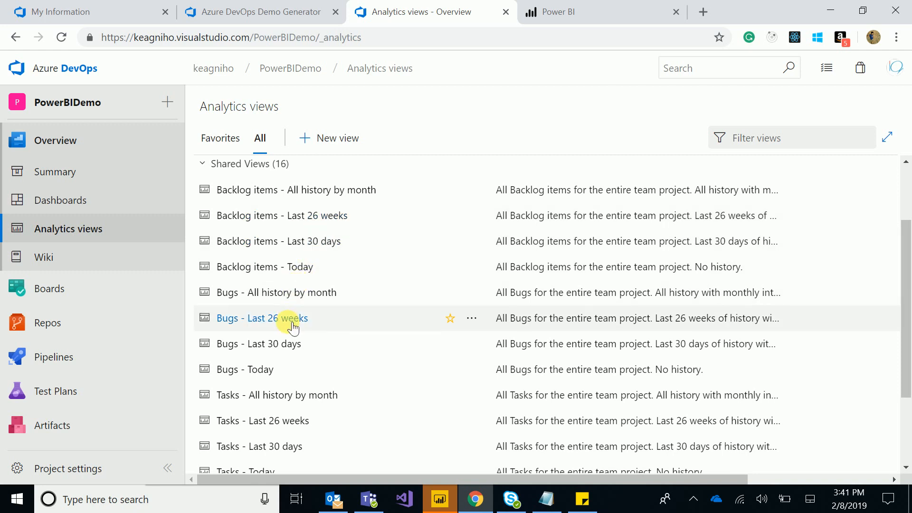
scroll(298, 358, down, 2)
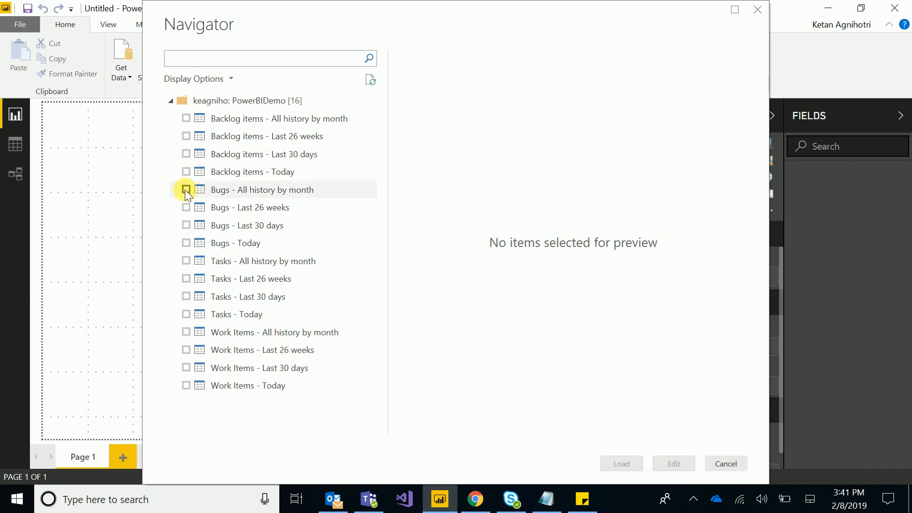
click(186, 225)
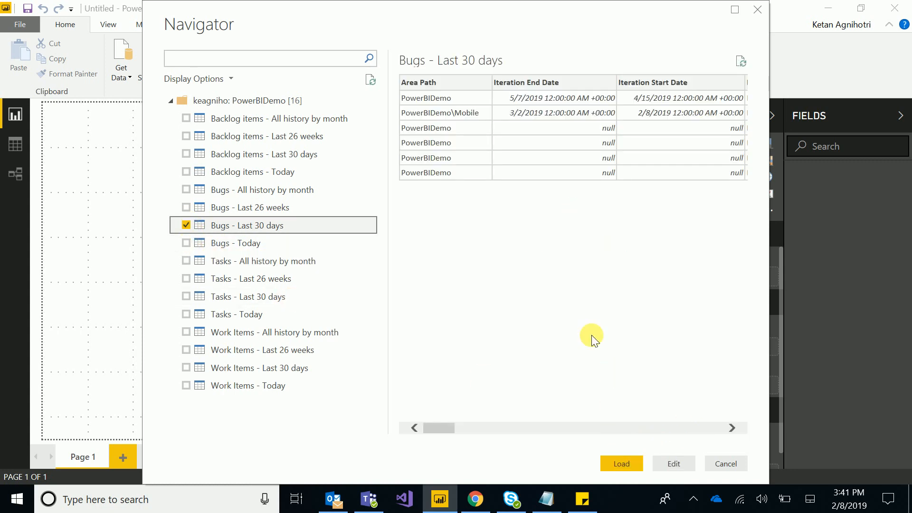
click(186, 243)
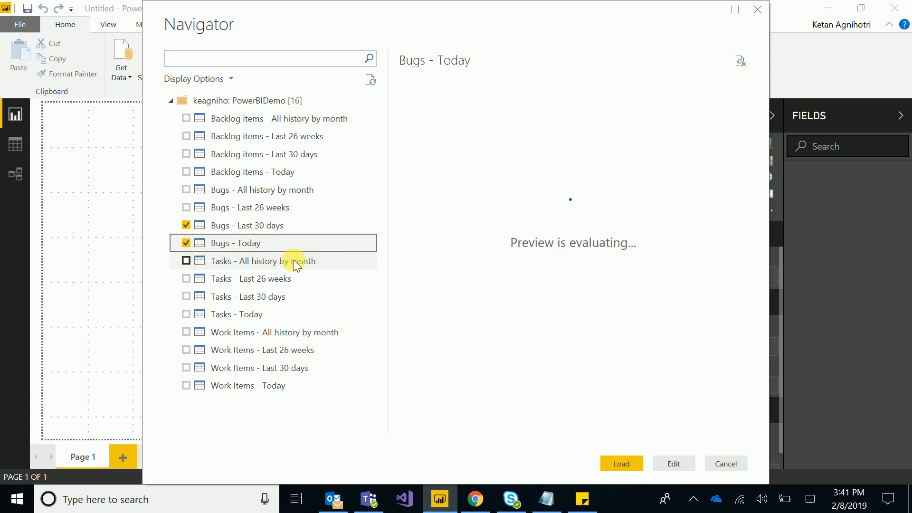
click(186, 243)
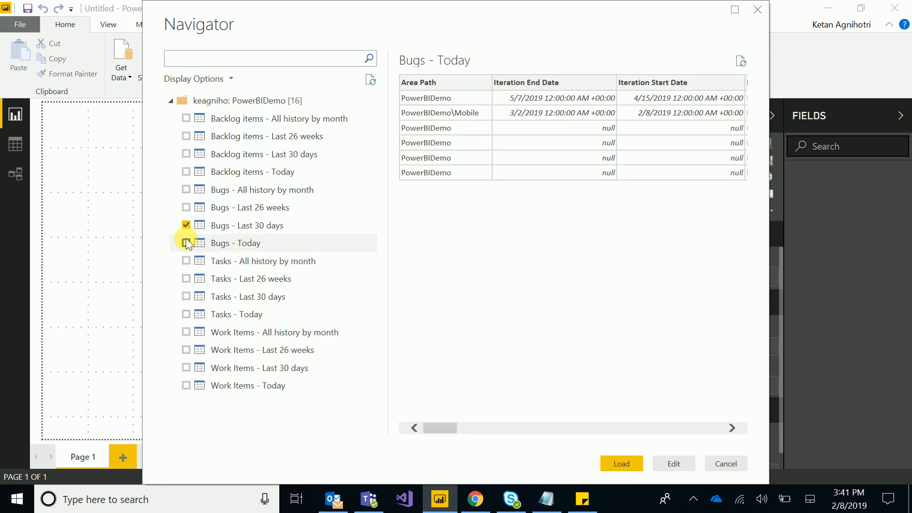
click(186, 225)
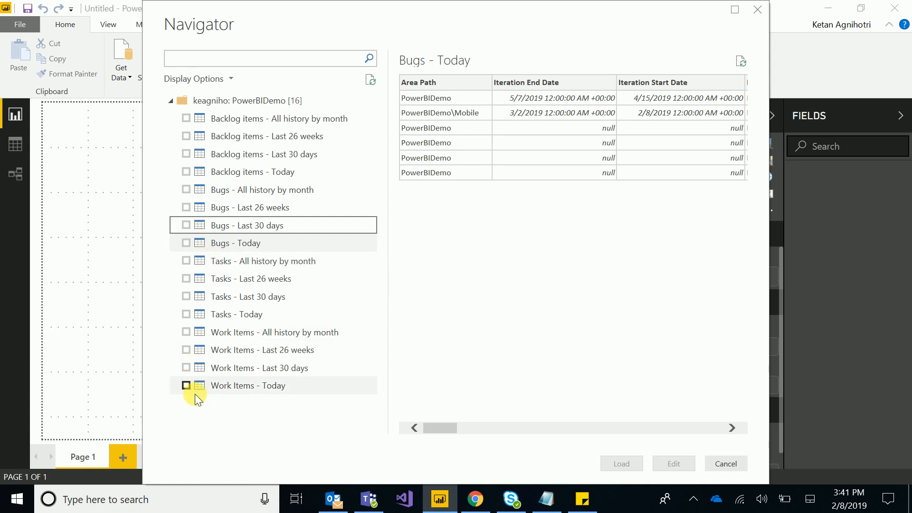
click(186, 368)
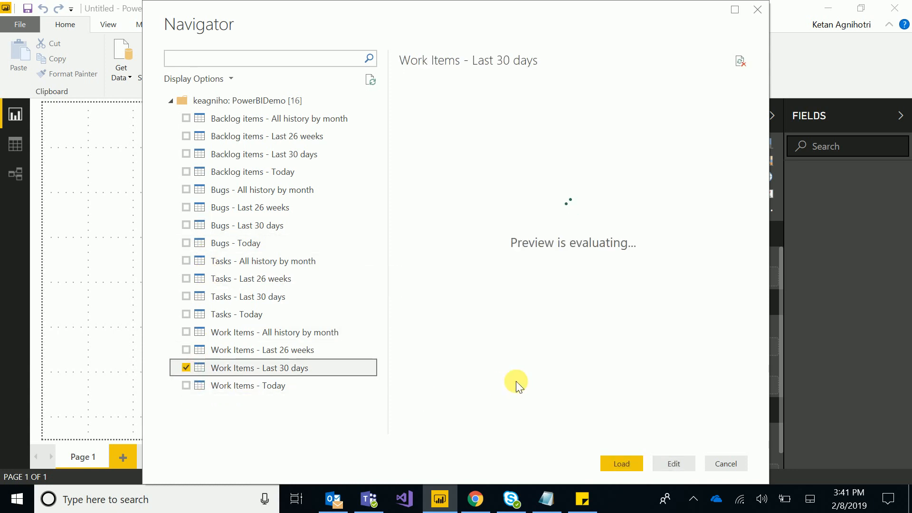
click(186, 368)
click(186, 350)
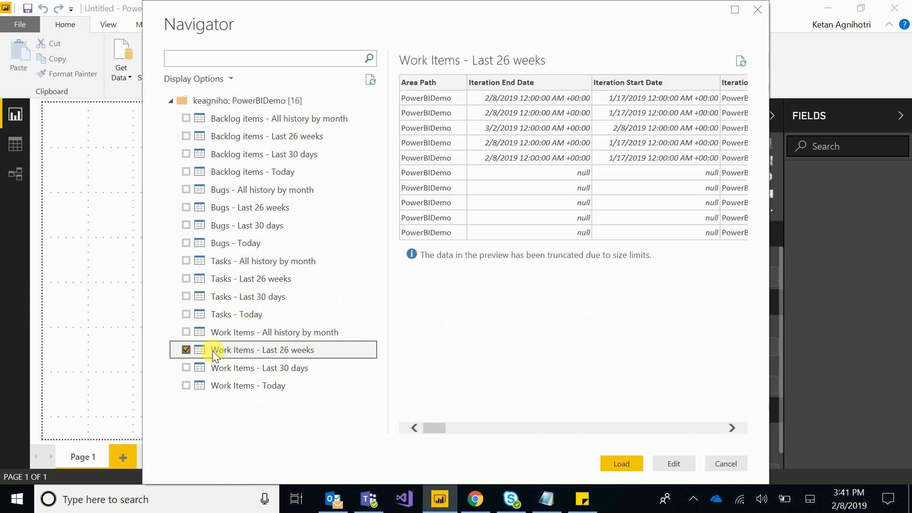
click(188, 190)
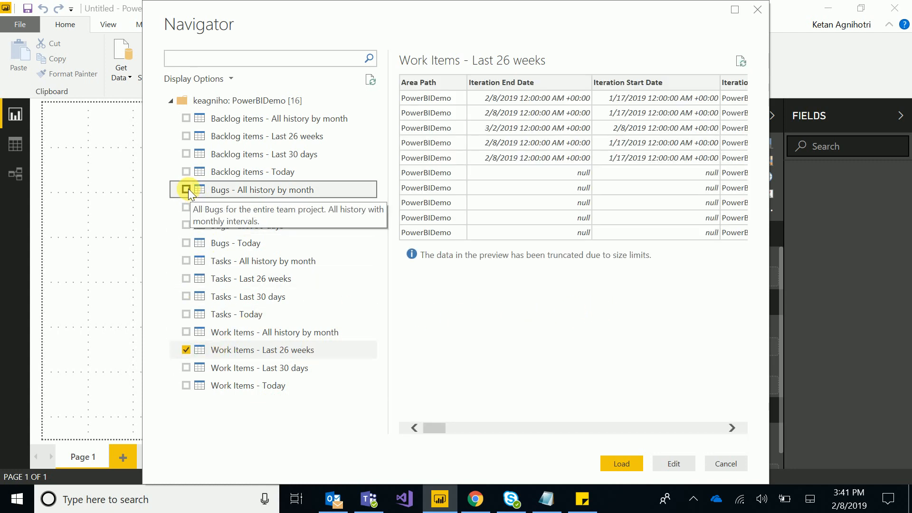
click(186, 352)
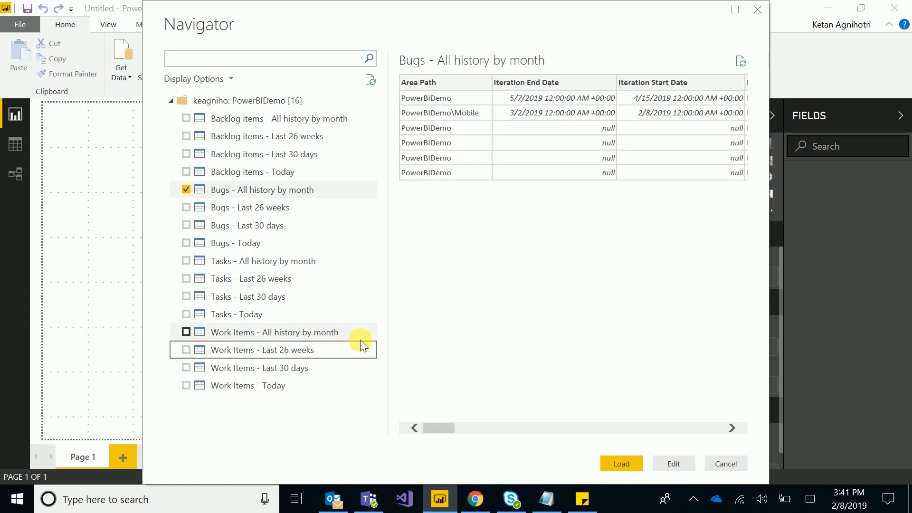
click(186, 190)
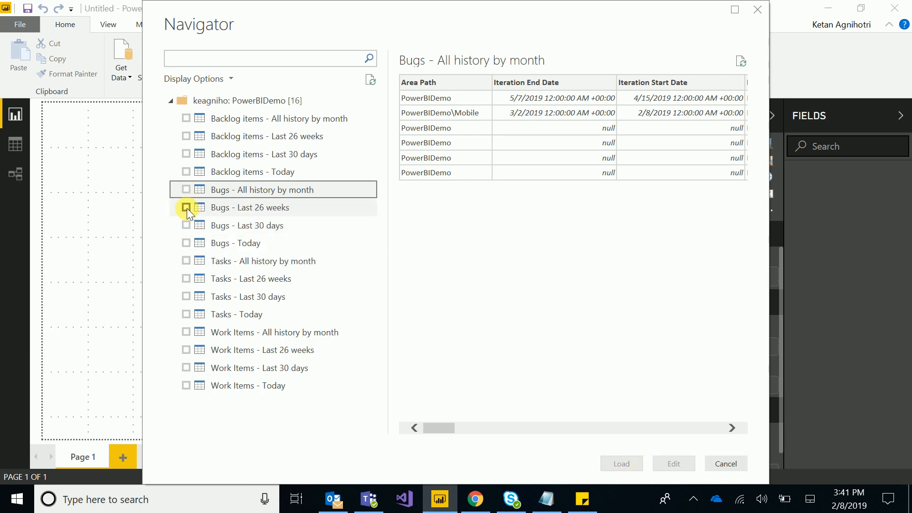
Load the Bugs - Last 26 weeks view into the report and check its rows in Data view before returning to Report view.
click(186, 208)
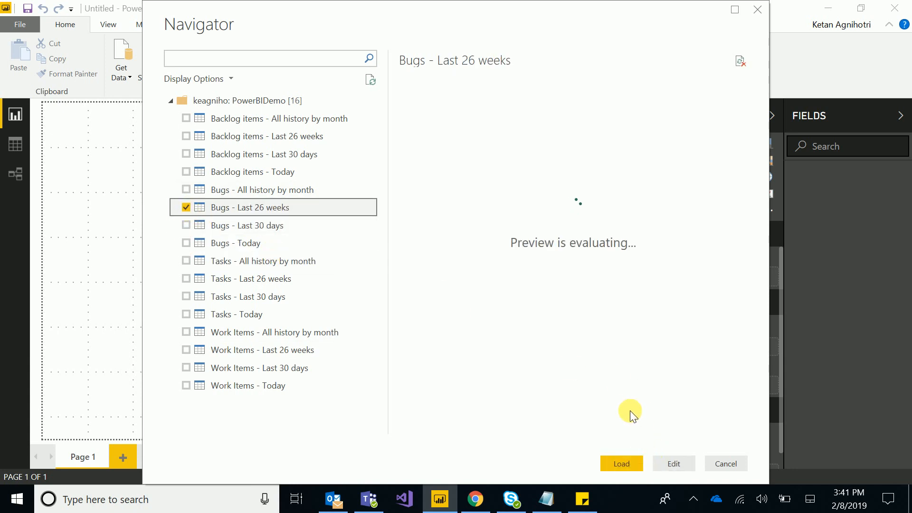
click(621, 464)
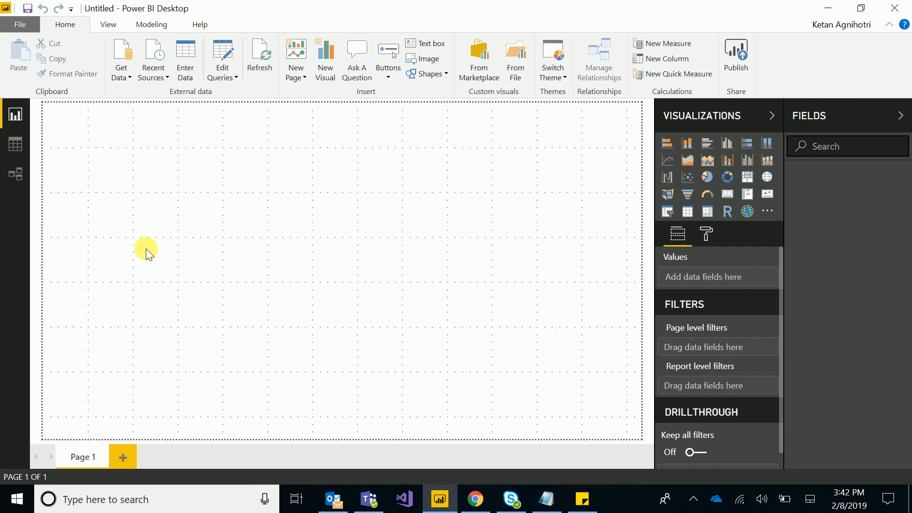
click(23, 149)
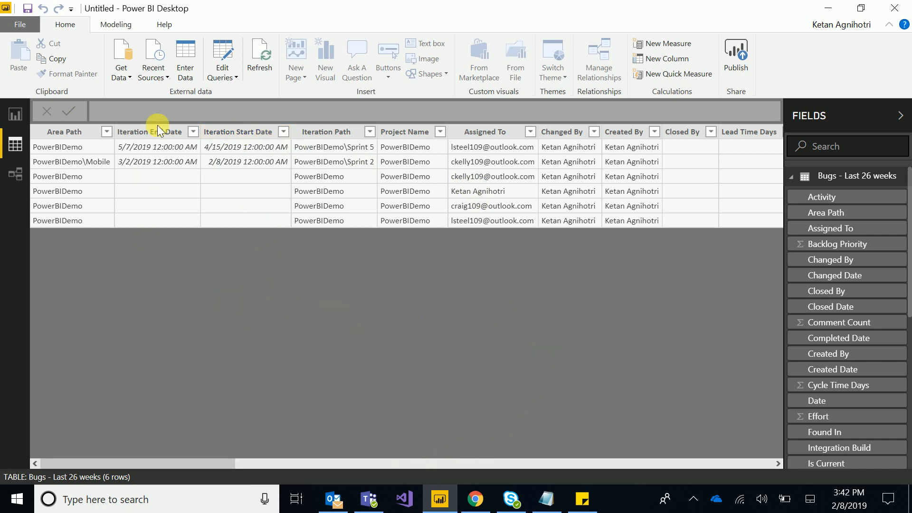
click(221, 78)
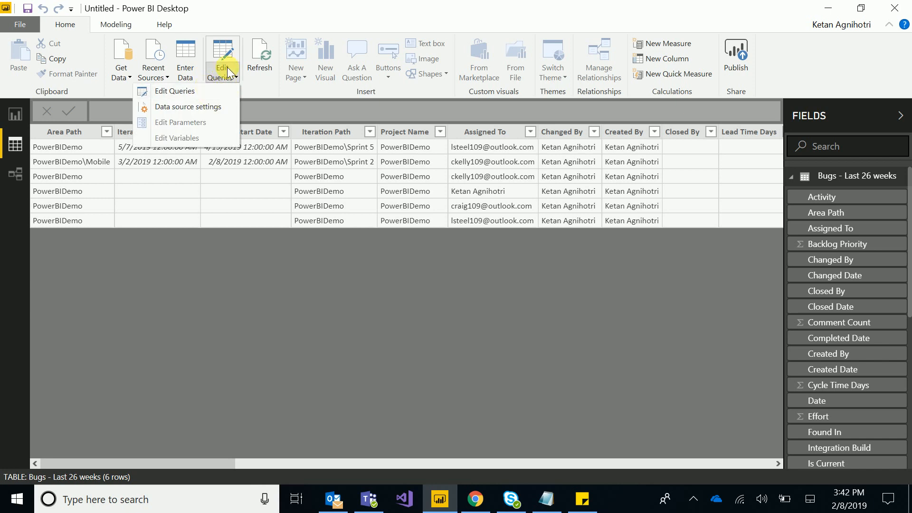
click(17, 118)
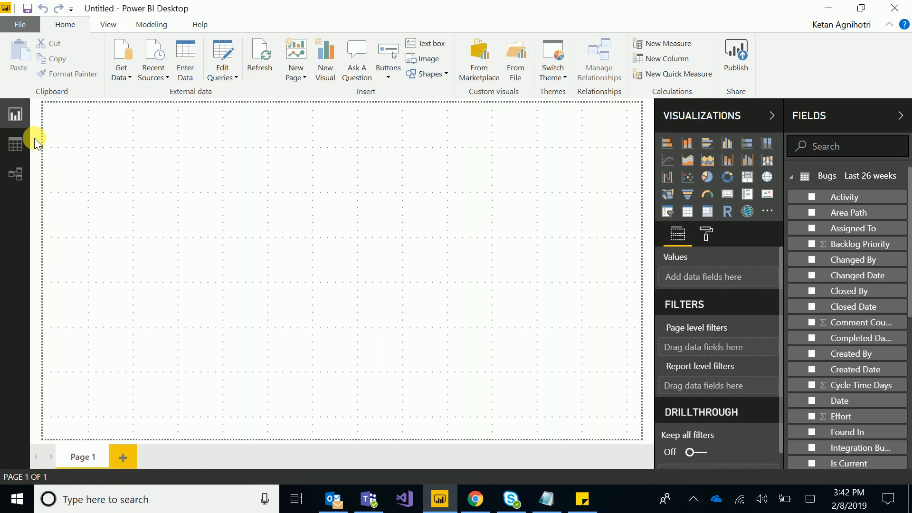
Refresh the data of the Bugs - Last 26 weeks table.
click(792, 177)
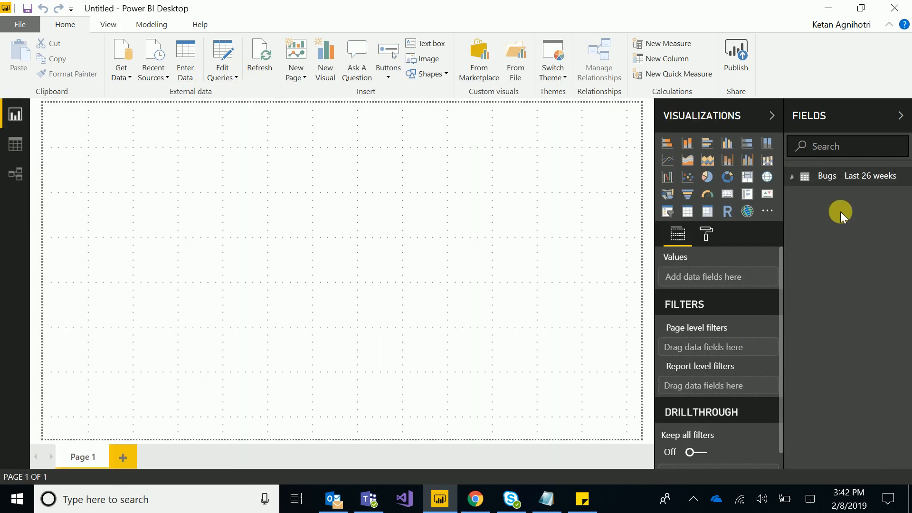
right_click(900, 180)
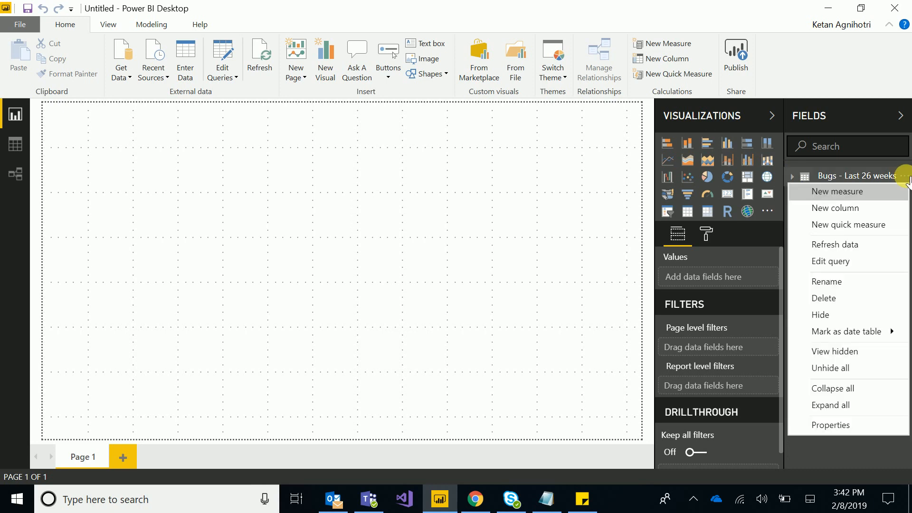
click(855, 245)
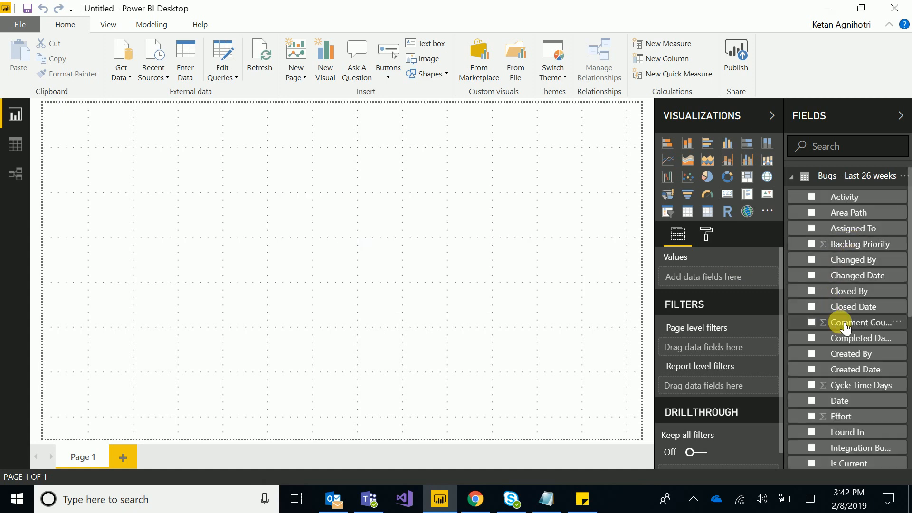
Add the Project Name field to the report page and show it as a Card visual.
scroll(843, 330, down, 3)
scroll(839, 354, down, 3)
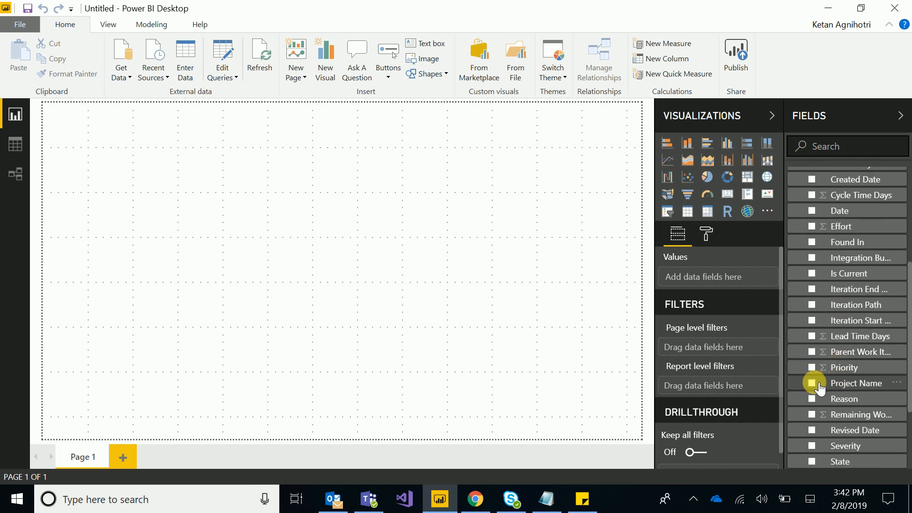
click(813, 383)
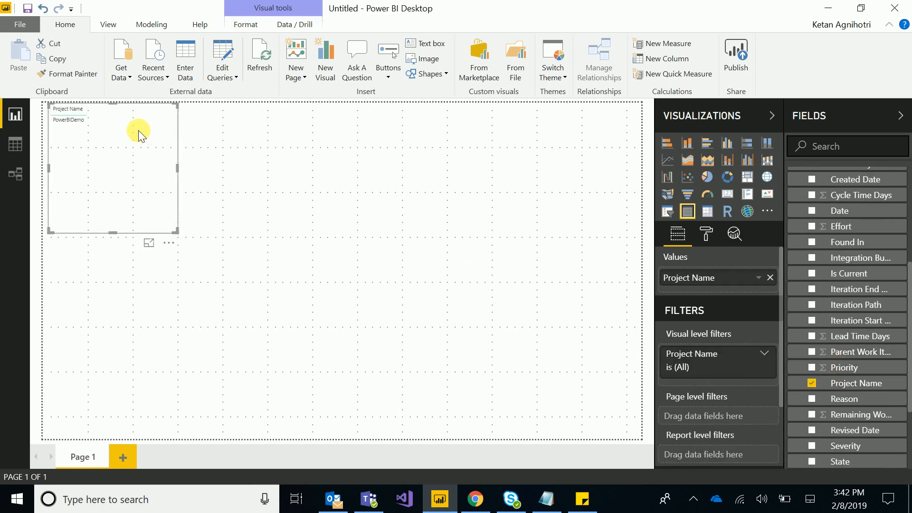
click(728, 194)
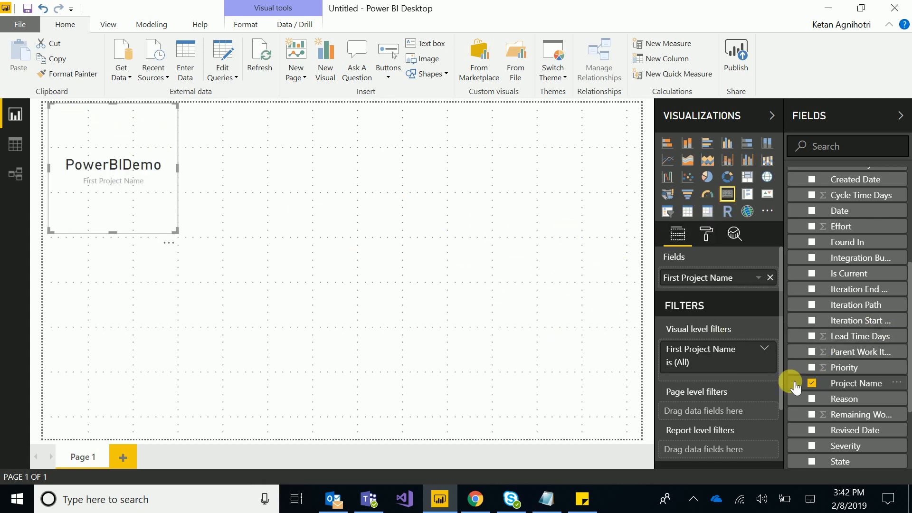
click(549, 326)
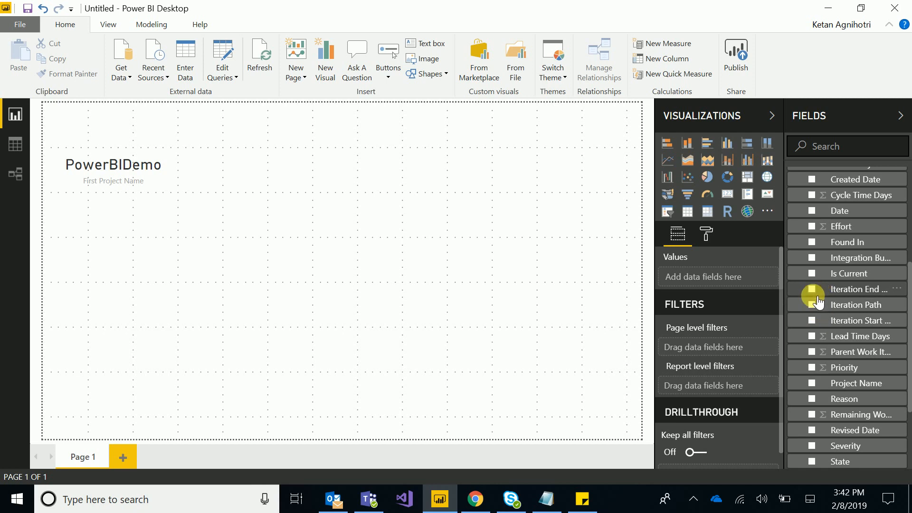
Add a table visual of the Iteration Path field and shrink it to roughly half its width and height.
click(812, 303)
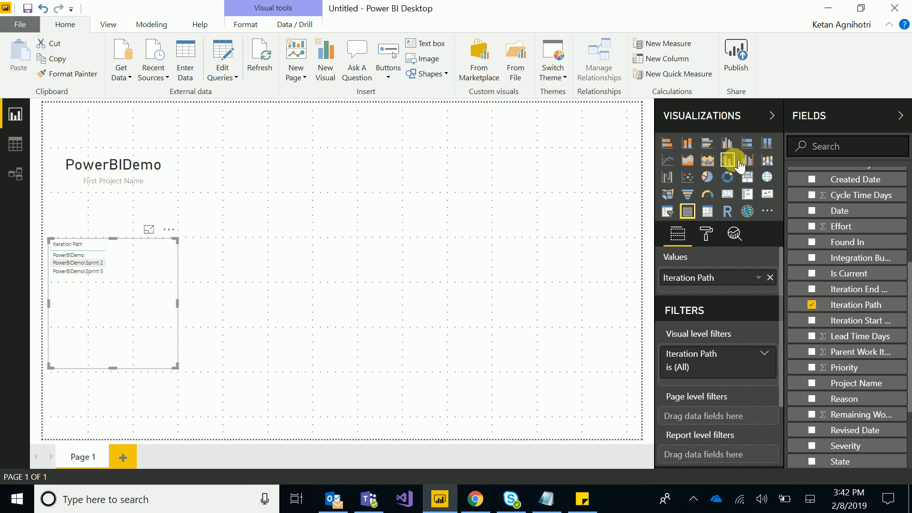
click(752, 180)
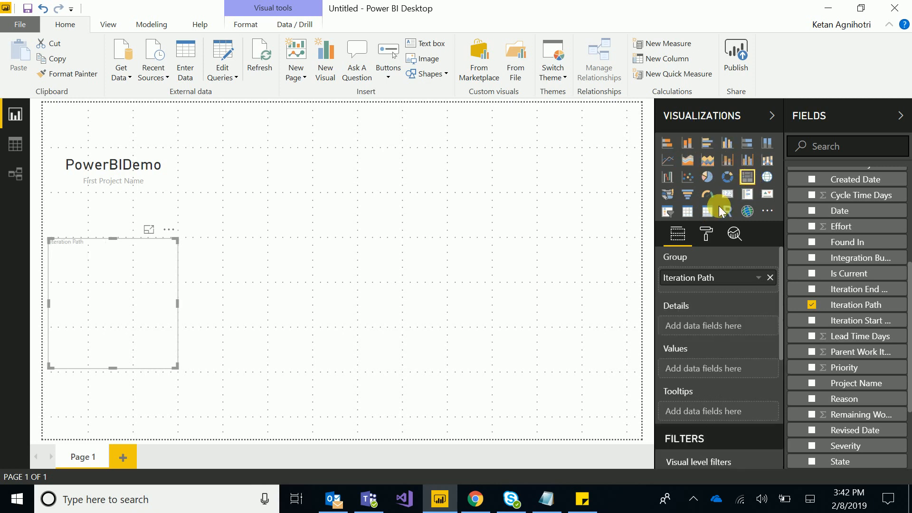
click(687, 211)
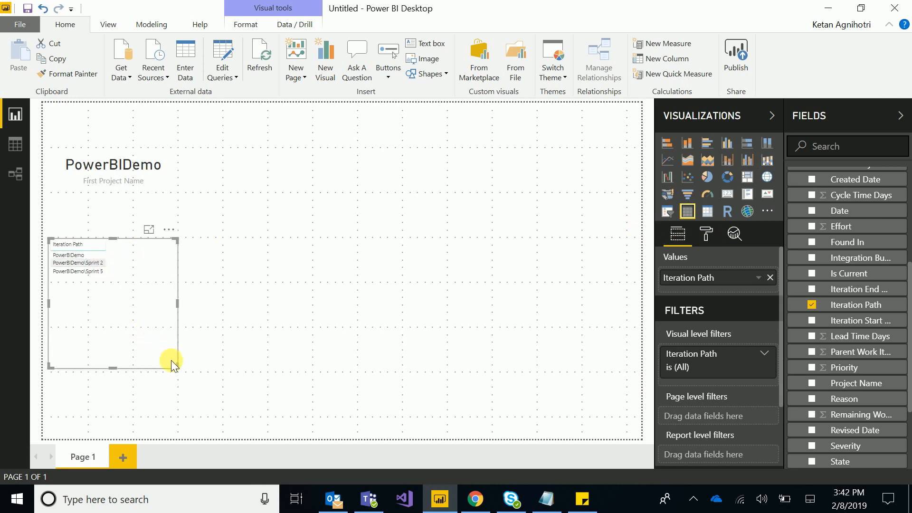
drag(180, 370, 117, 299)
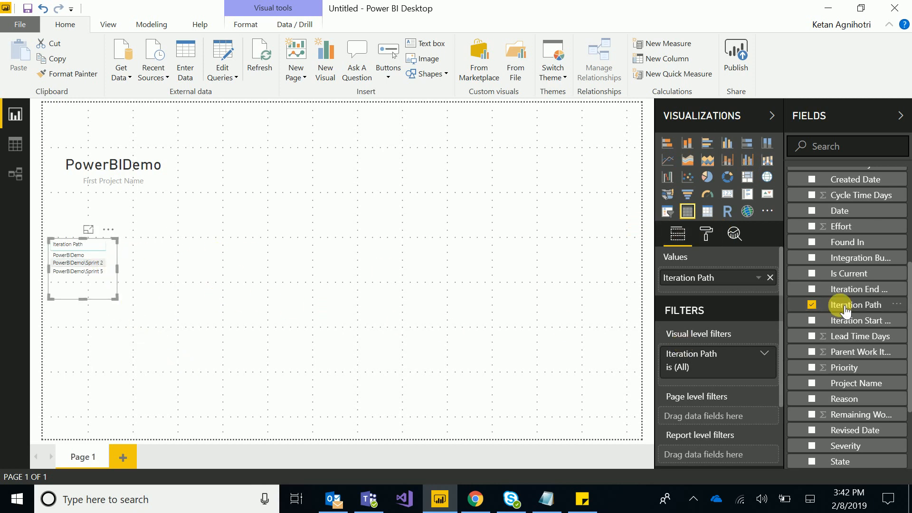
click(521, 371)
Add a pie chart of the Assigned To field, using Assigned To as the legend, values and details.
scroll(889, 287, up, 5)
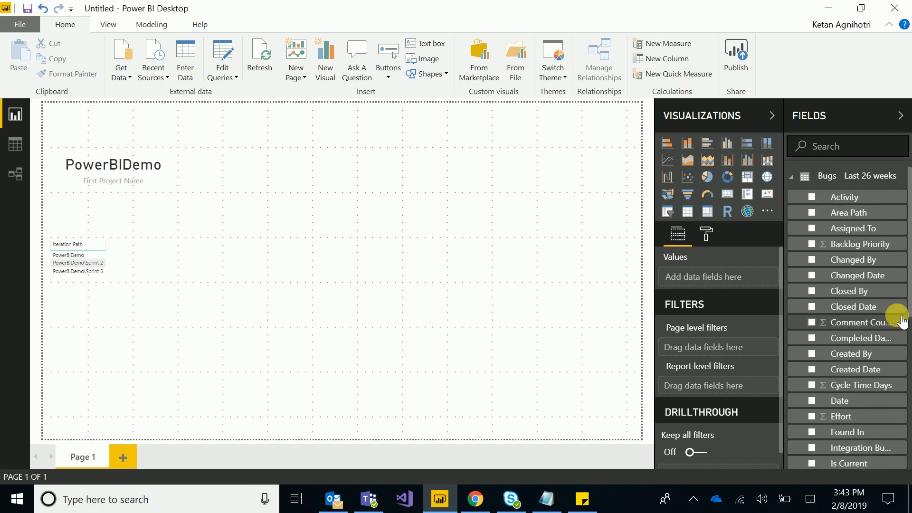
click(811, 229)
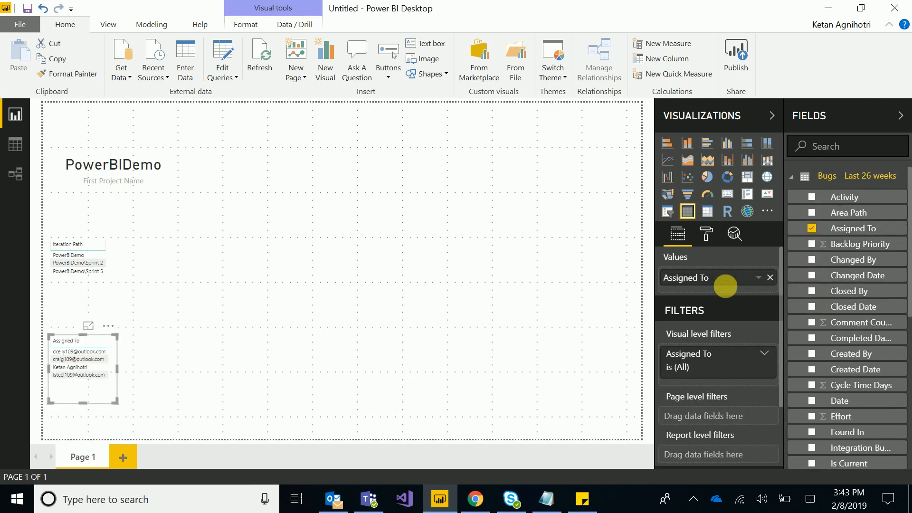
click(709, 183)
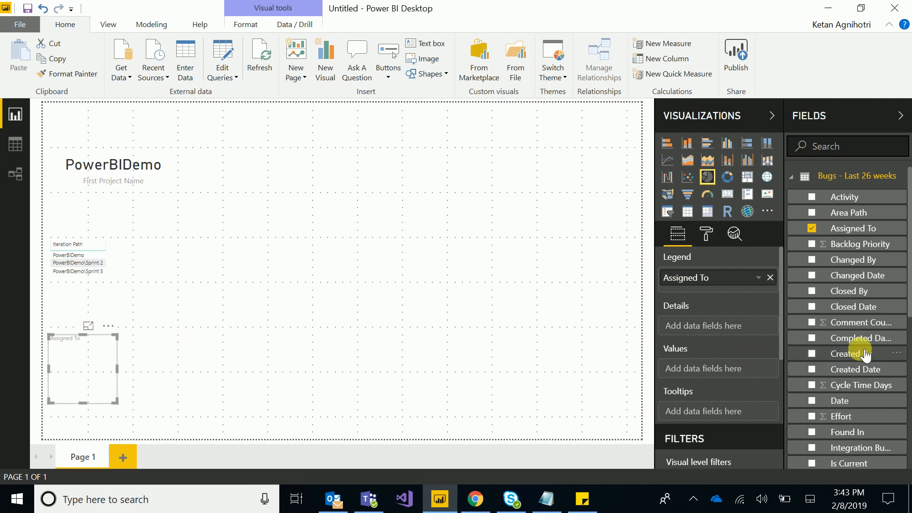
drag(842, 236, 734, 370)
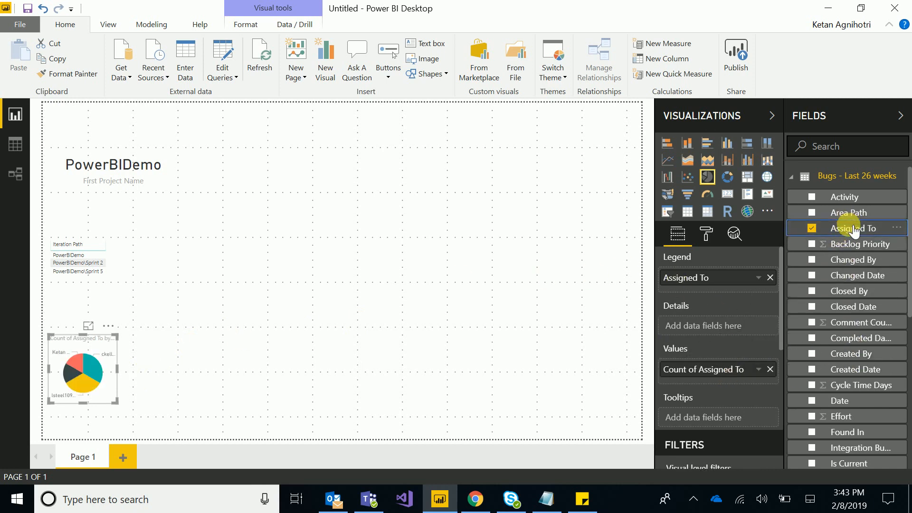
drag(841, 229, 724, 327)
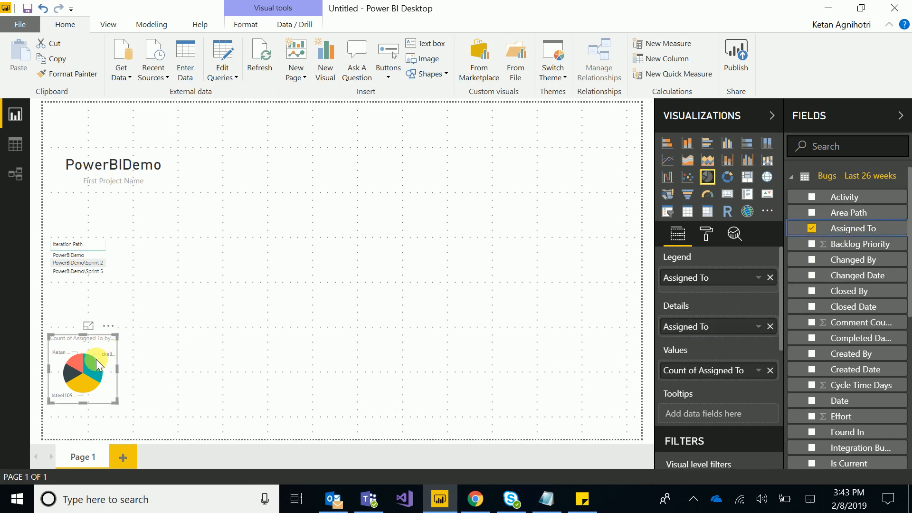
Move the Assigned To pie chart beside the PowerBIDemo card and enlarge it to about twice its width and height.
drag(96, 359, 271, 142)
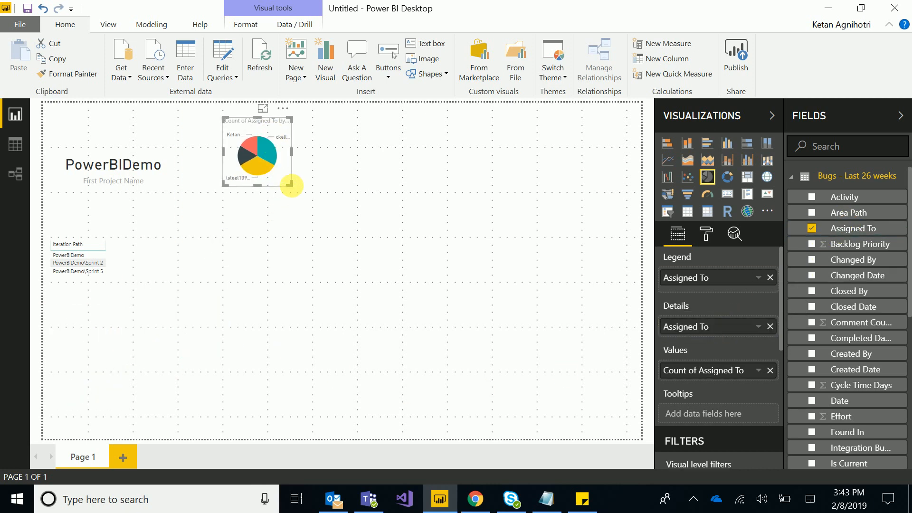
drag(291, 184, 354, 257)
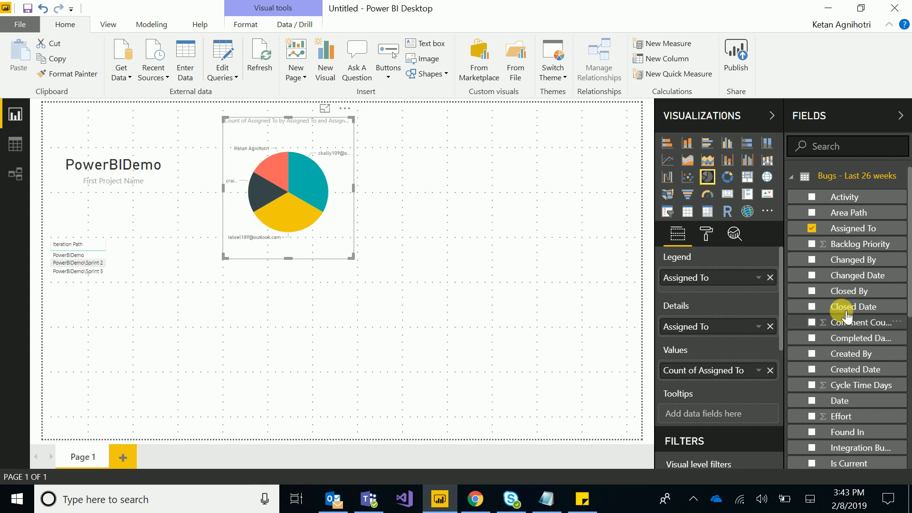
click(549, 360)
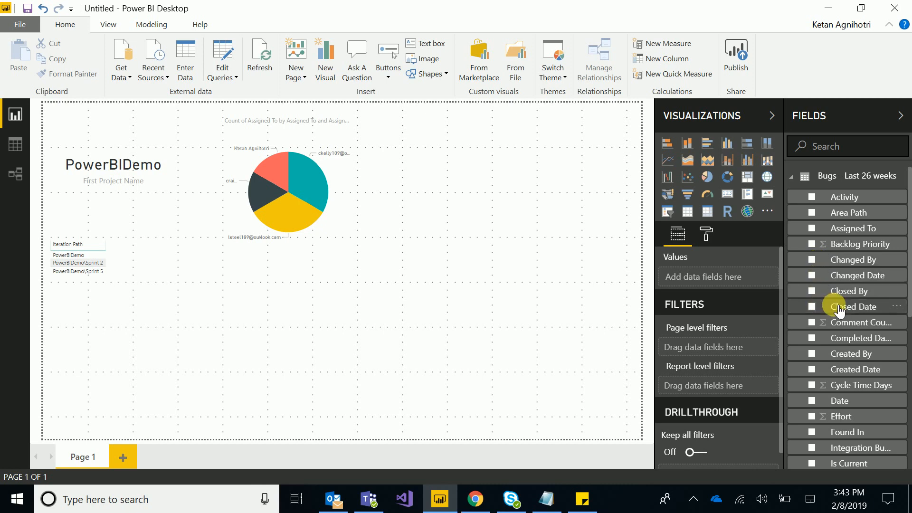
Add a visual with Area Path as both category and value, try several chart types, and settle on a stacked column chart.
click(812, 213)
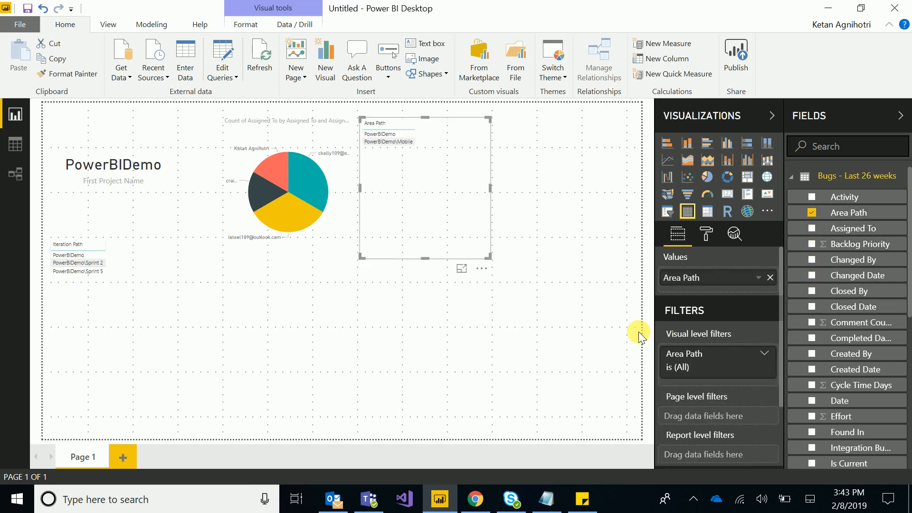
click(708, 177)
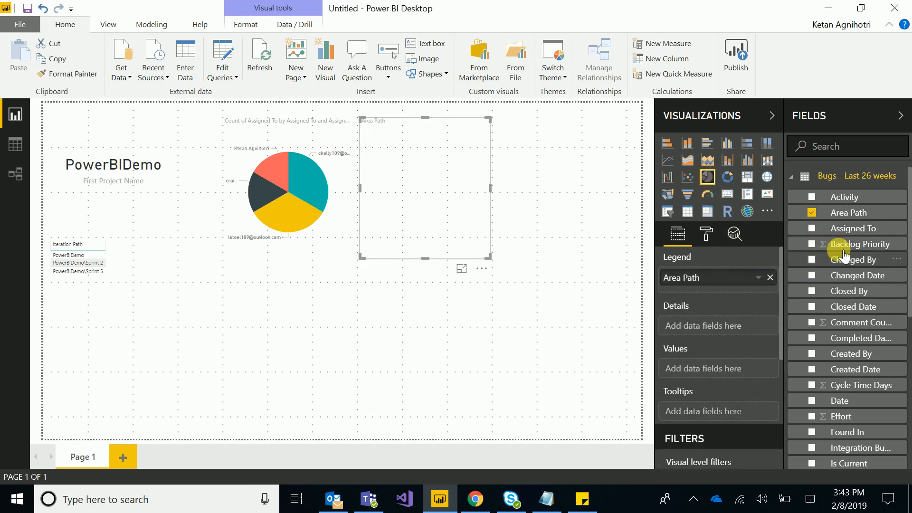
drag(850, 216, 731, 366)
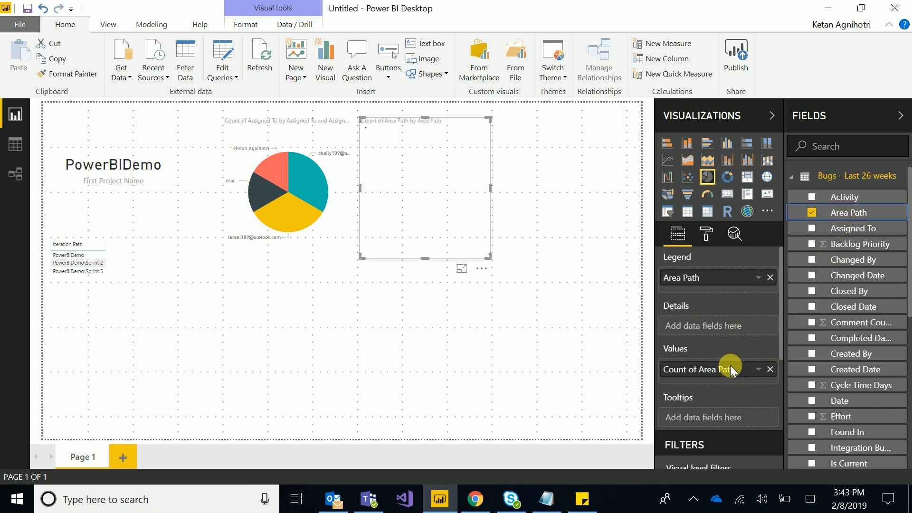
click(708, 160)
click(688, 144)
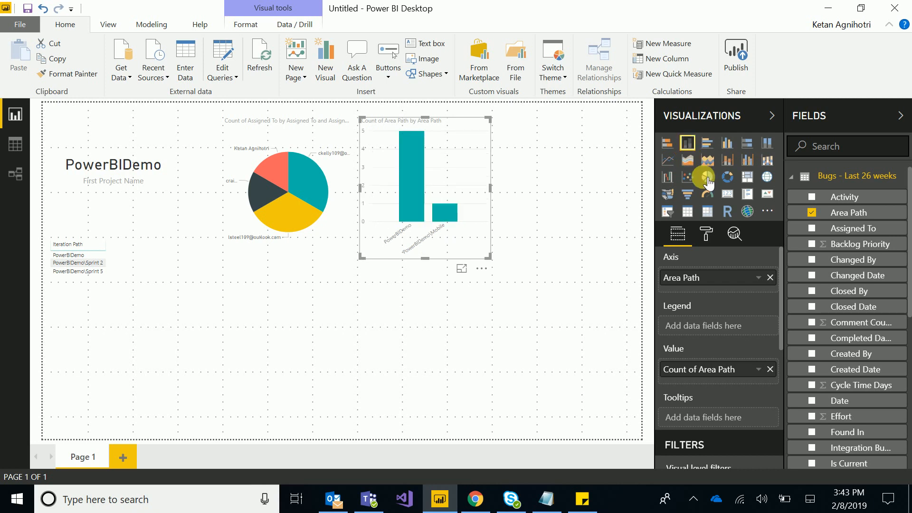
click(668, 143)
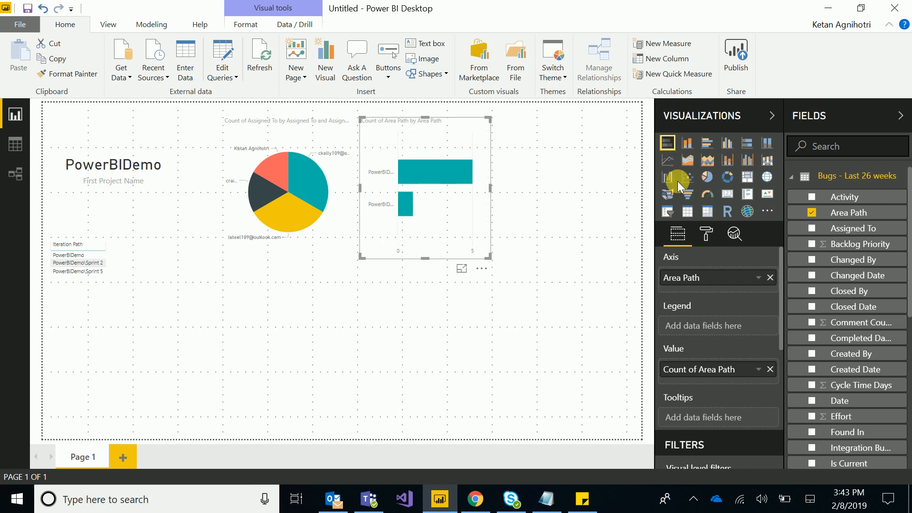
click(687, 143)
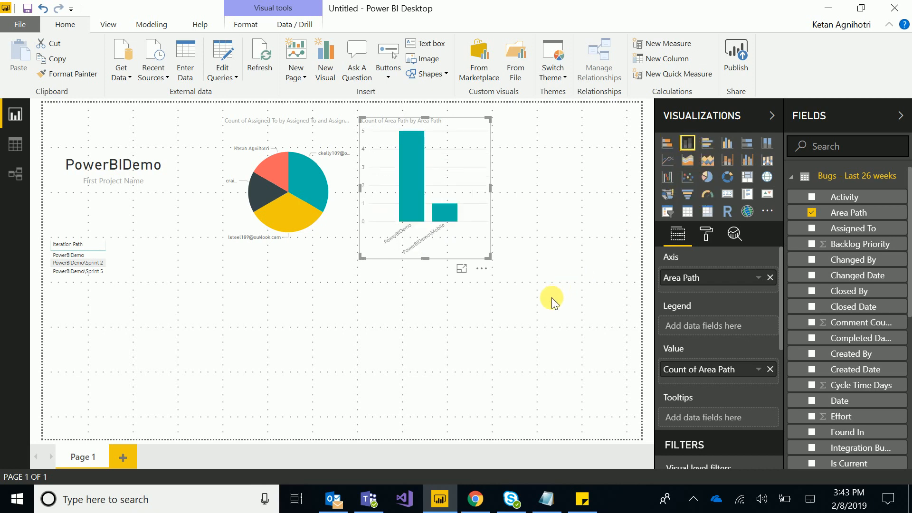
Start saving the report and create a folder named PowerBiDemo on New Volume (D:).
key(ctrl+s)
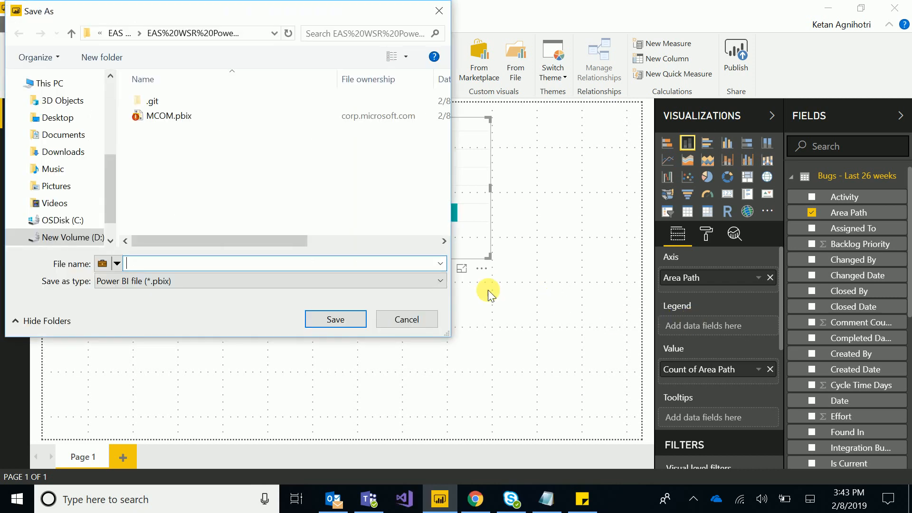
click(62, 237)
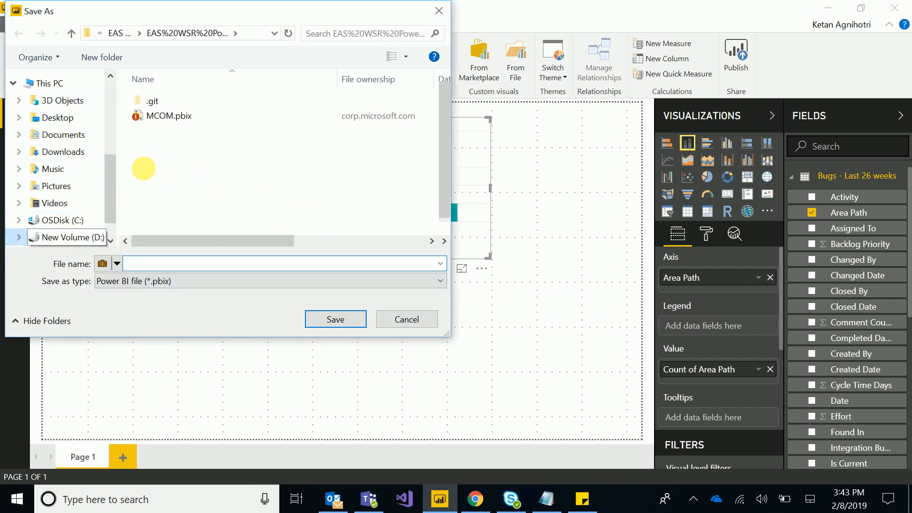
click(102, 57)
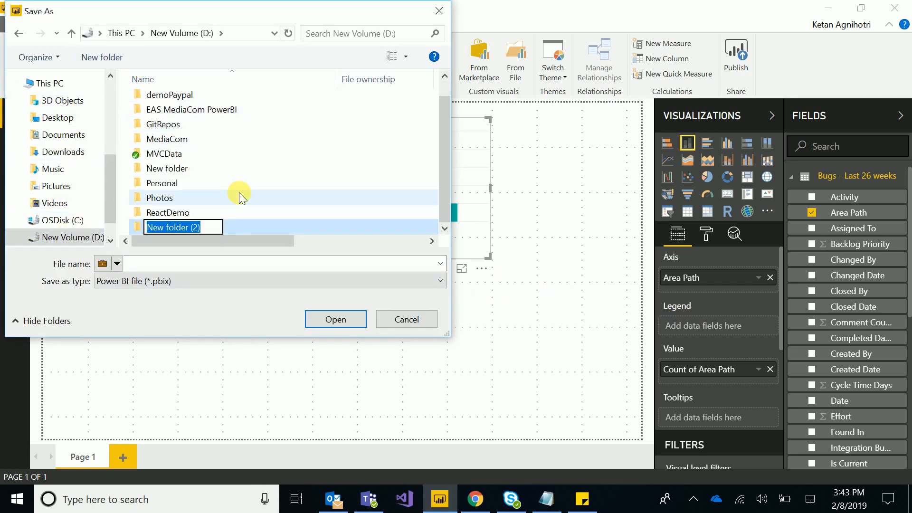
key(Return)
key(Return)
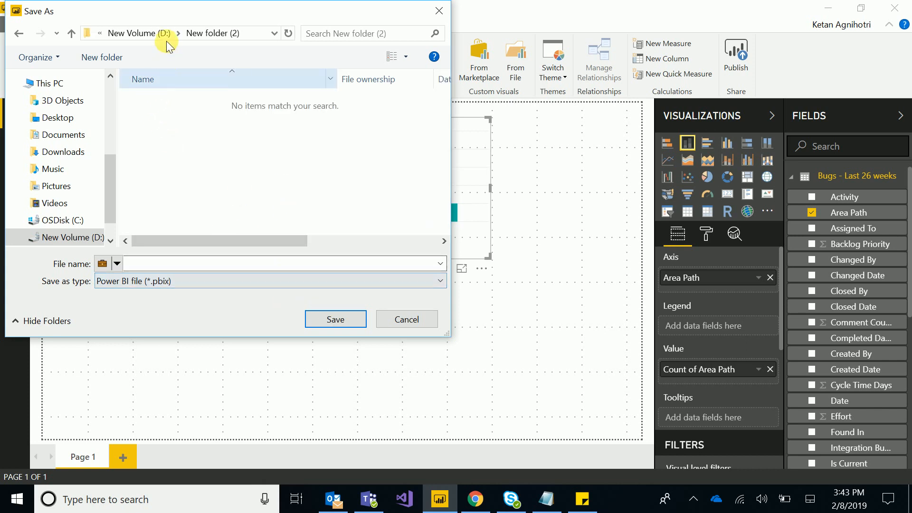
click(188, 207)
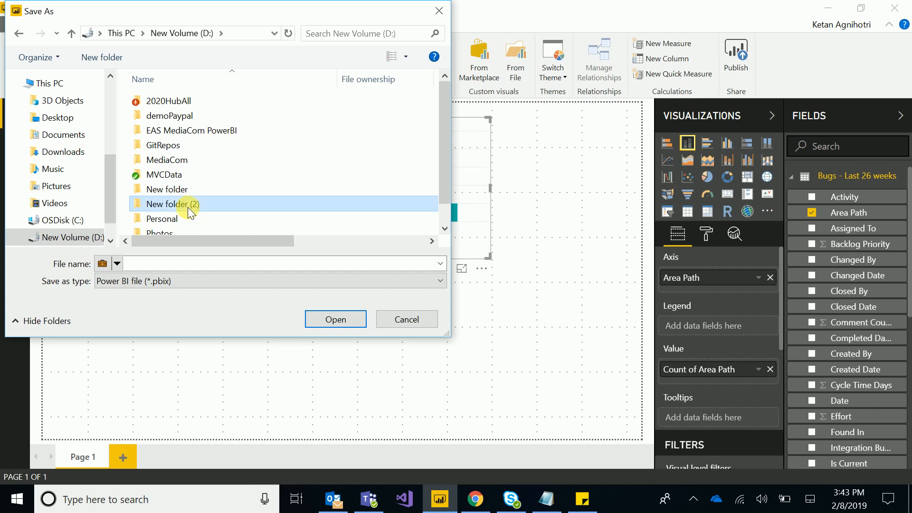
click(188, 207)
text(PowerBi)
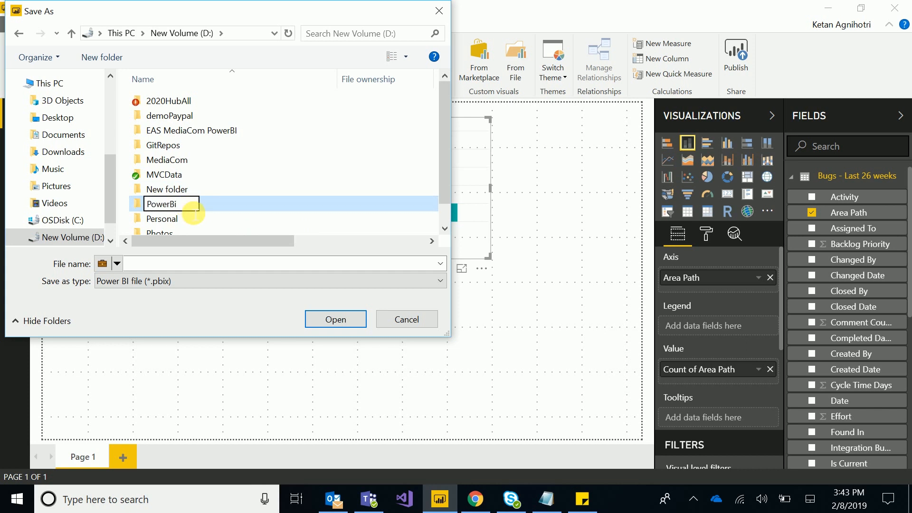
text(Demo)
key(Return)
Save the report as powerbiDemo in the PowerBiDemo folder.
double_click(184, 208)
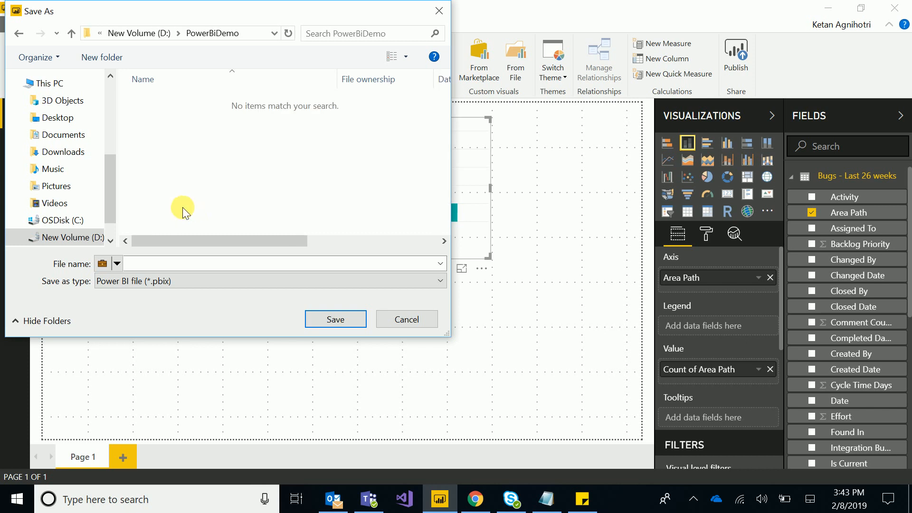
click(246, 269)
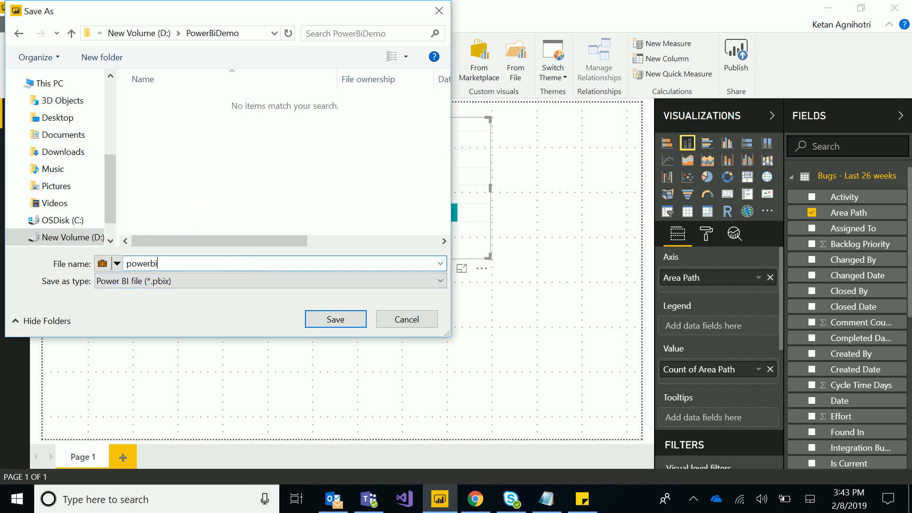
key(Return)
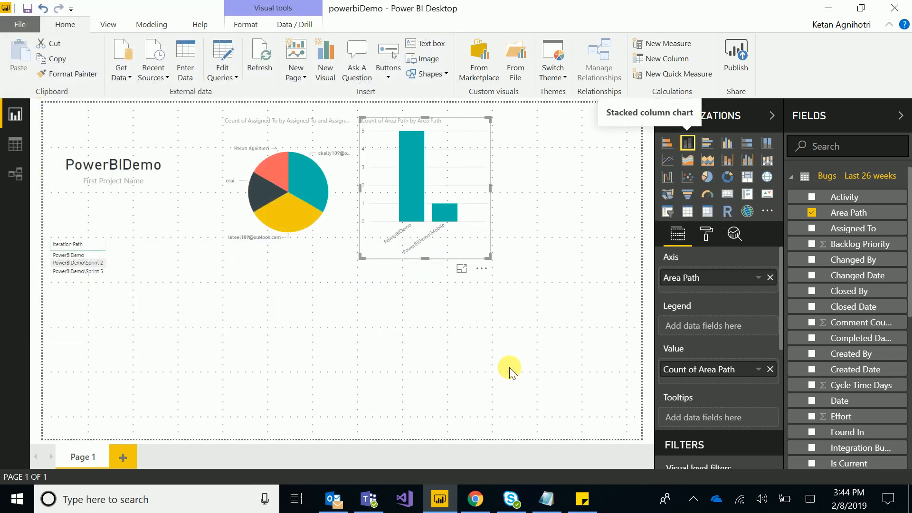
Add a clustered column chart of the Date field, using Date as the axis, value and legend.
click(491, 339)
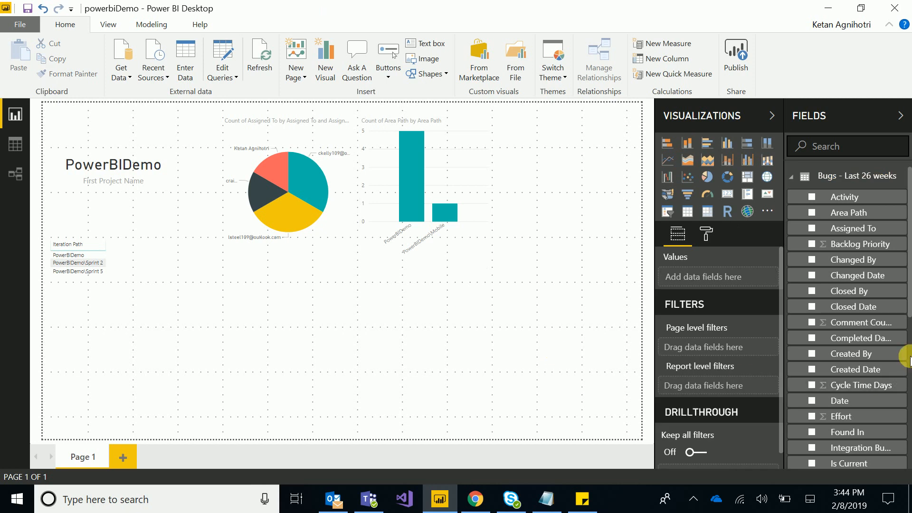
scroll(891, 404, down, 3)
scroll(890, 404, down, 1)
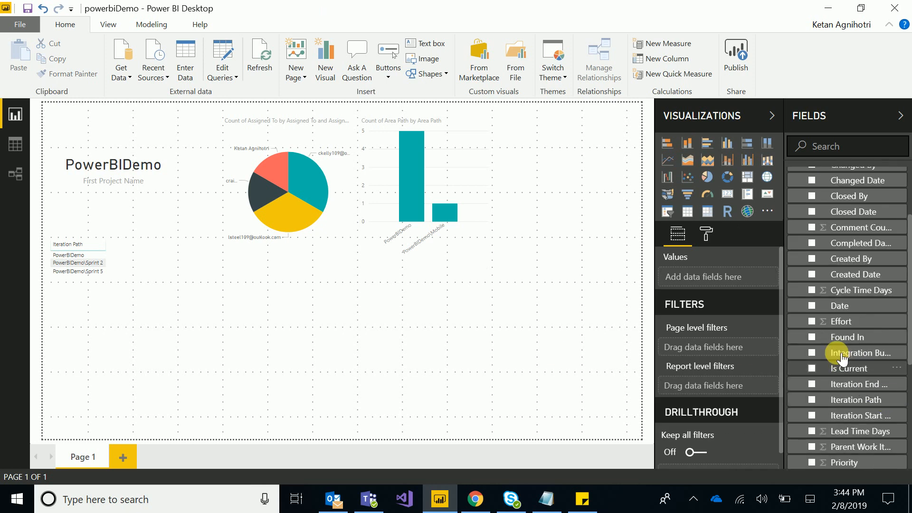
click(811, 306)
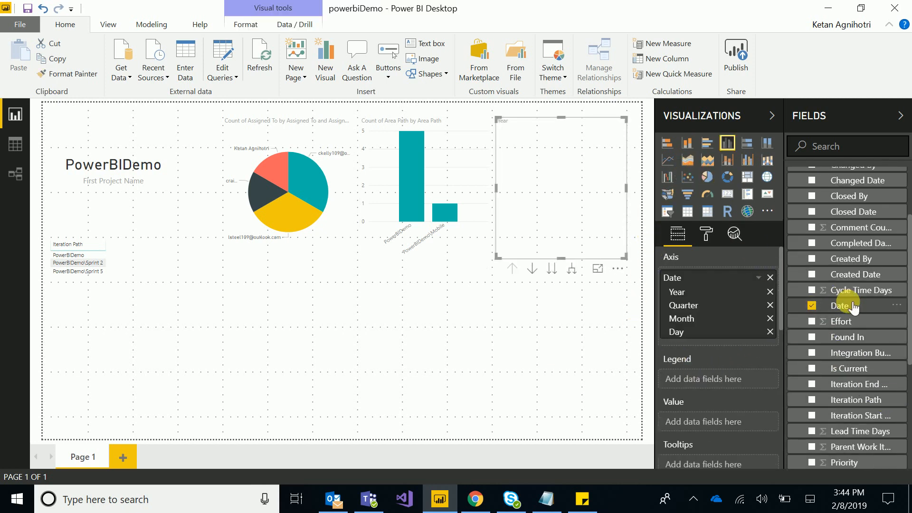
drag(852, 309, 736, 429)
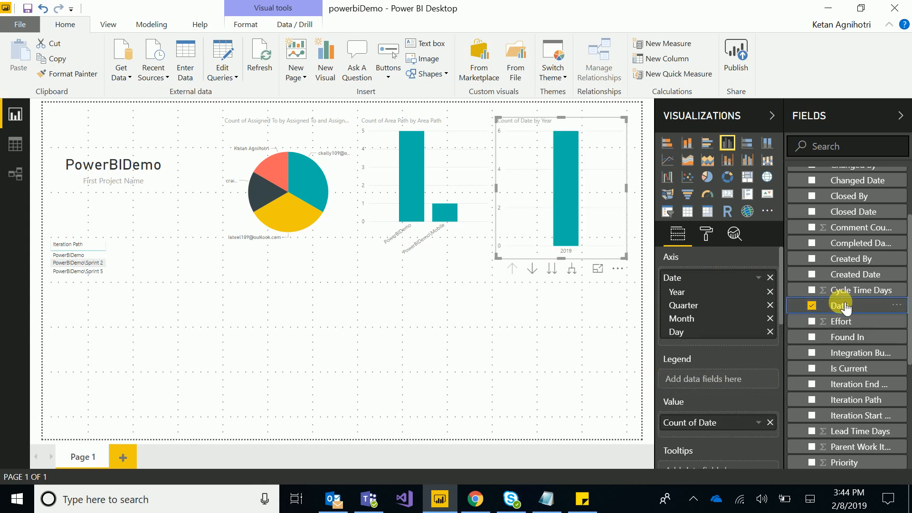
drag(838, 306, 724, 380)
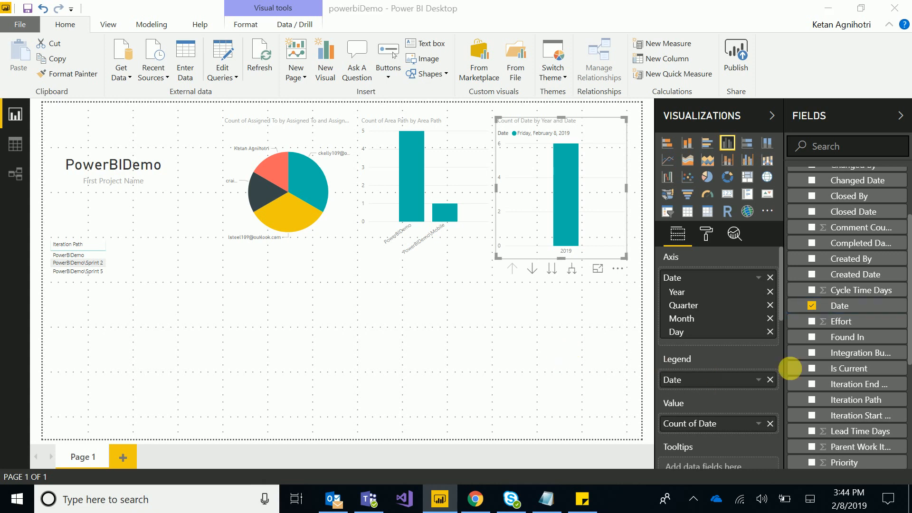
Add a table visual of Title, State, Severity and Priority and enlarge it until all four columns fit.
click(620, 333)
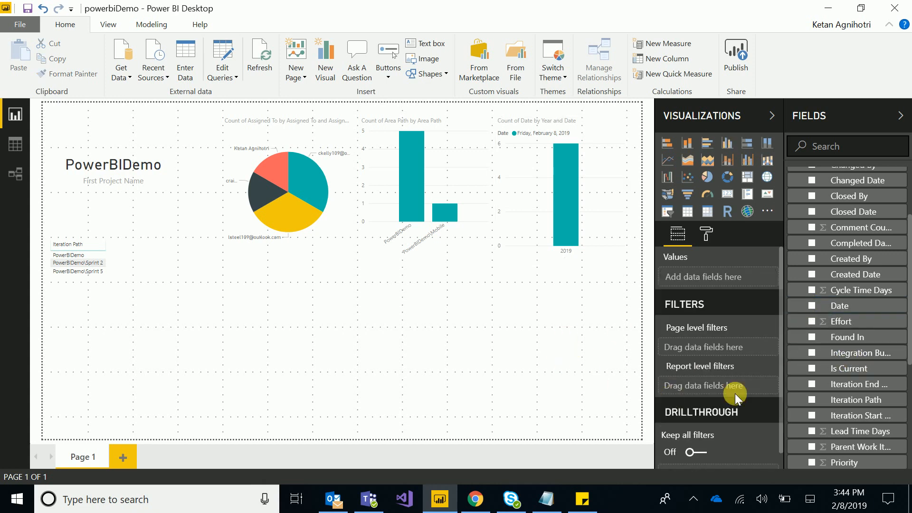
scroll(835, 411, down, 5)
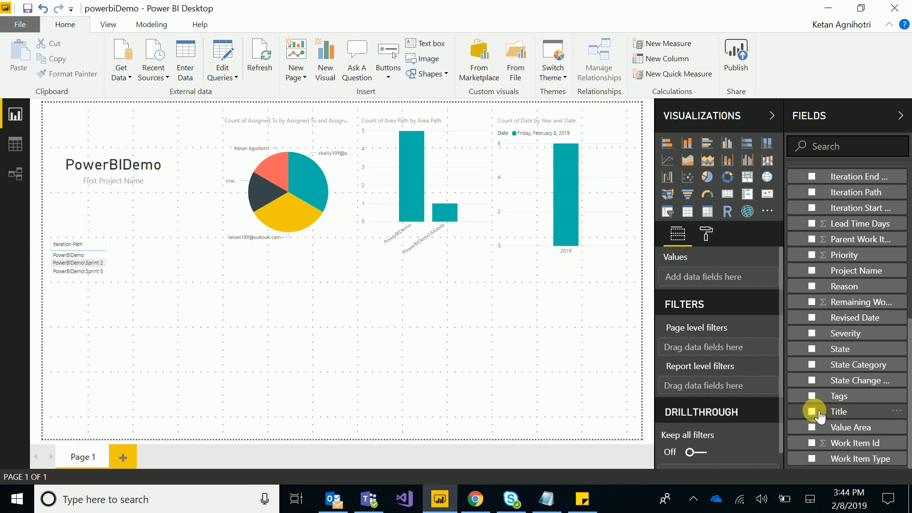
click(816, 412)
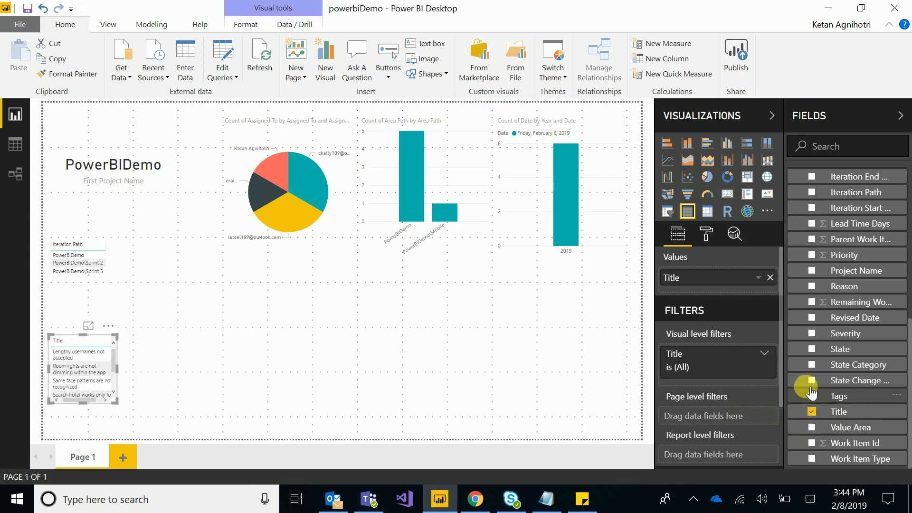
click(812, 349)
click(813, 334)
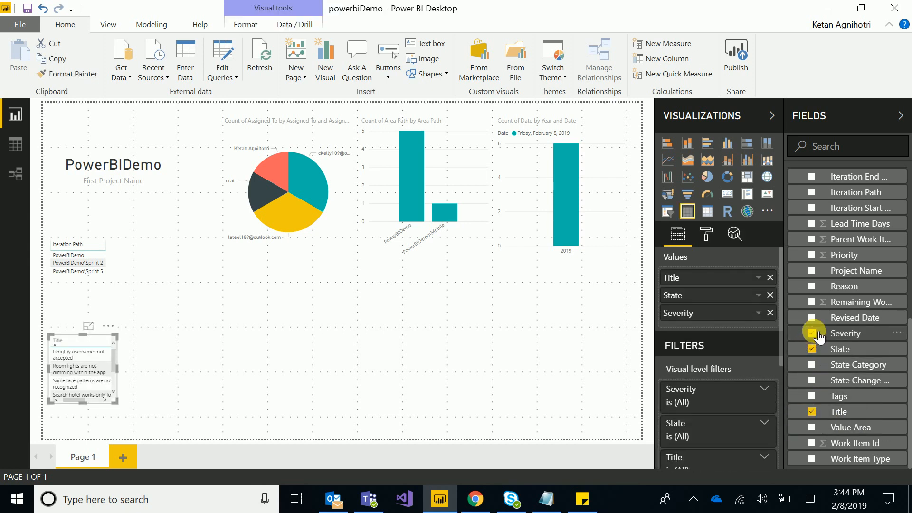
click(811, 255)
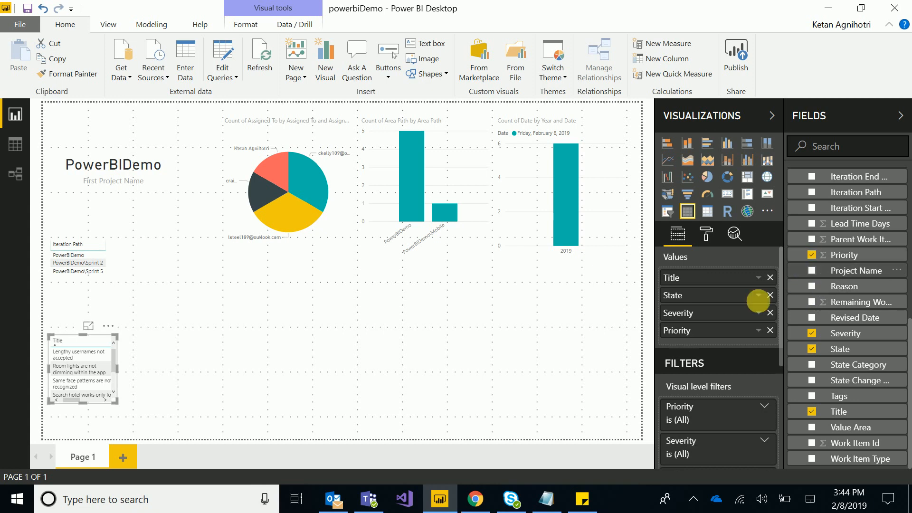
drag(130, 368, 233, 436)
click(229, 403)
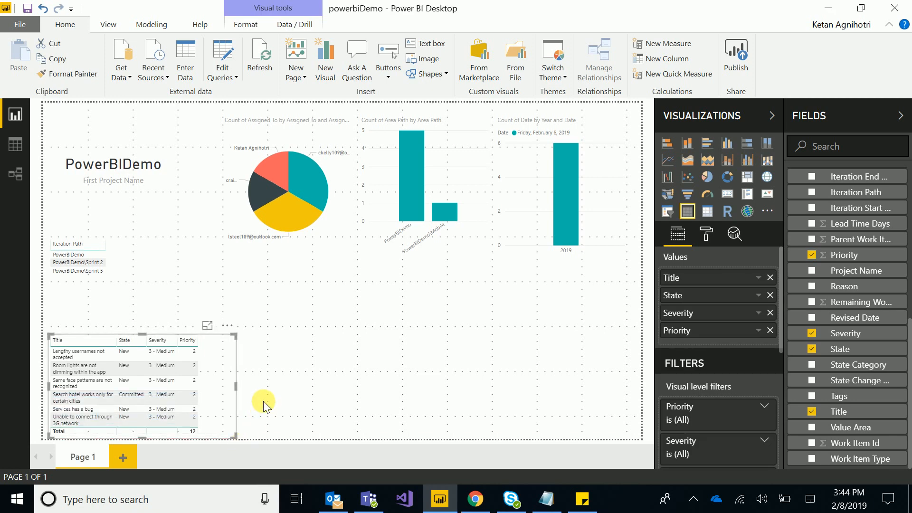
Rename the report page as Dashboard.
double_click(91, 454)
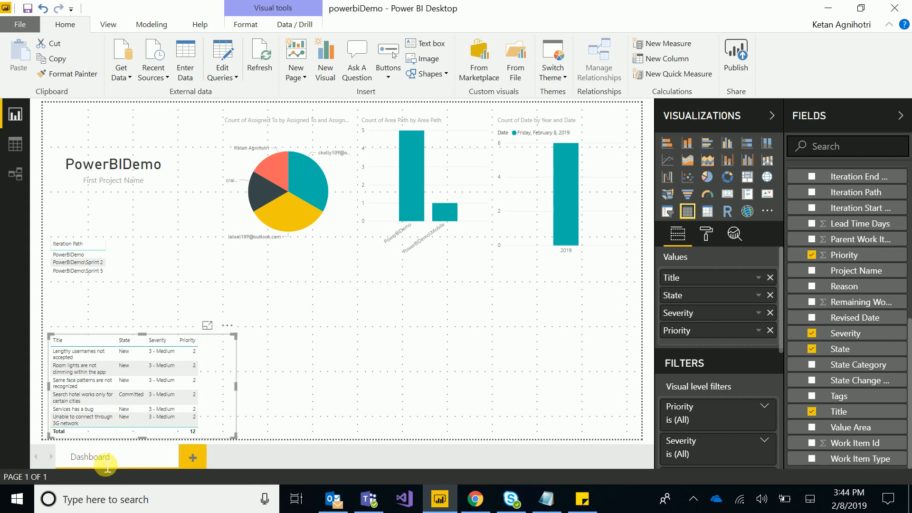
Add a second report page and name it Bug Statistics.
key(Return)
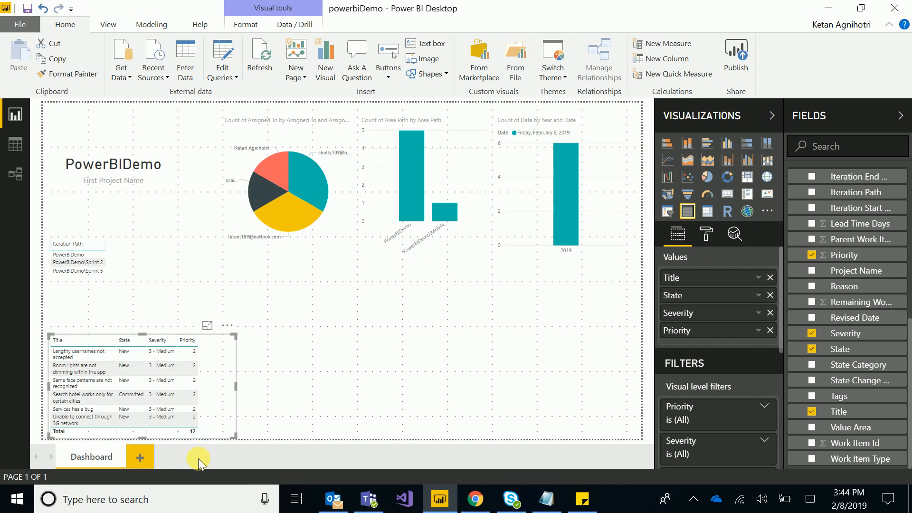
click(141, 452)
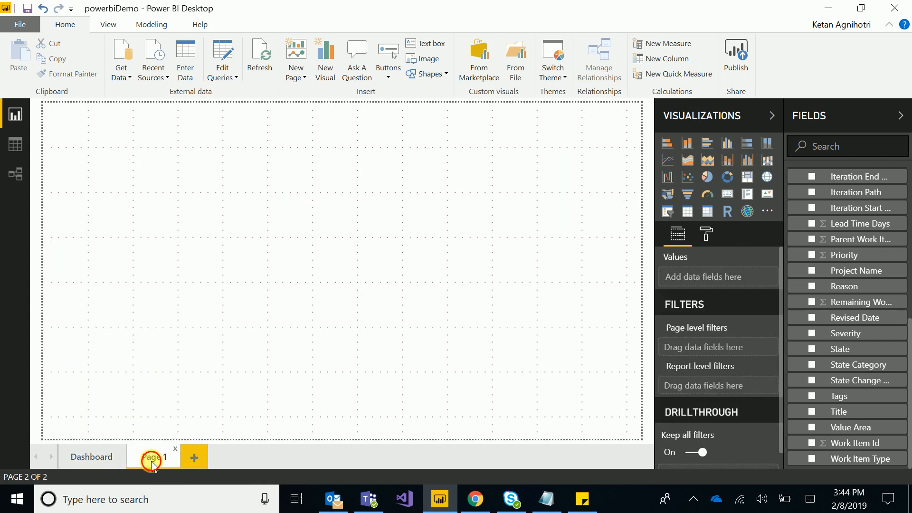
double_click(148, 458)
text(Bug)
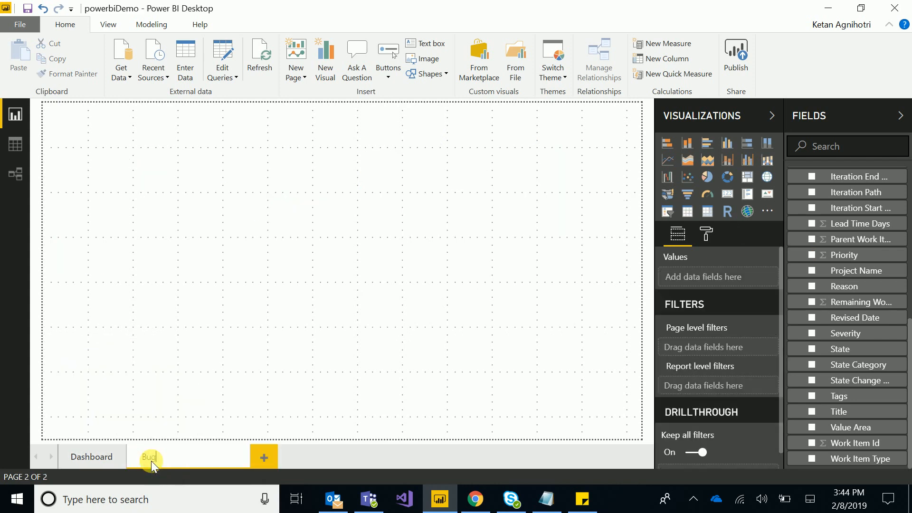
text( Statistics)
click(297, 412)
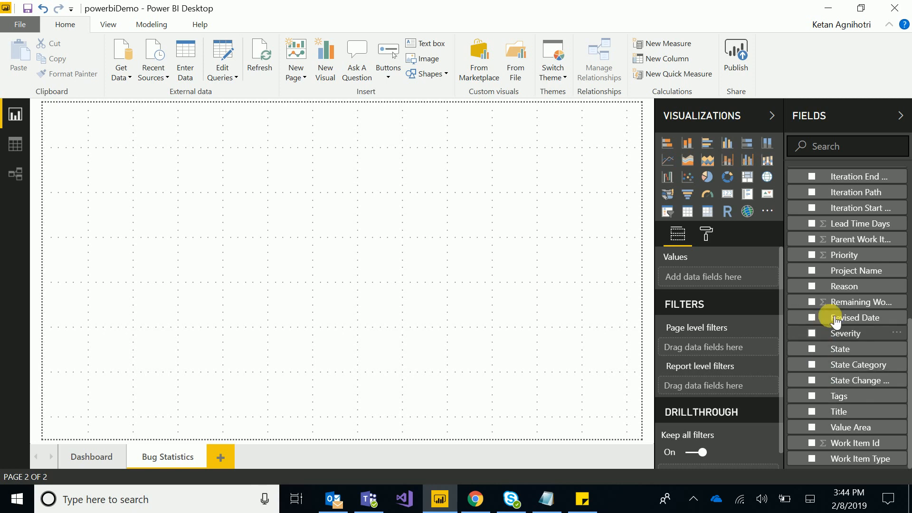
Add a clustered column chart of Priority with Priority as legend, and show its value as percent of grand total.
click(821, 260)
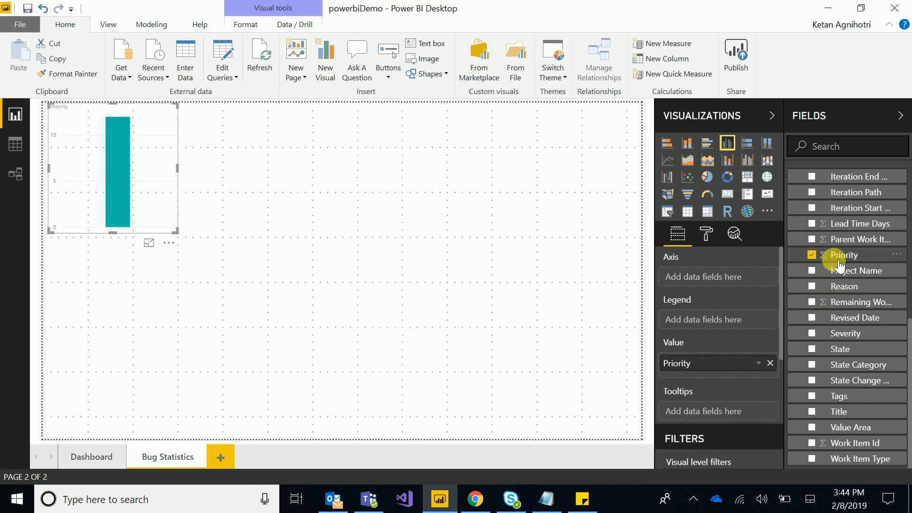
drag(793, 259, 711, 328)
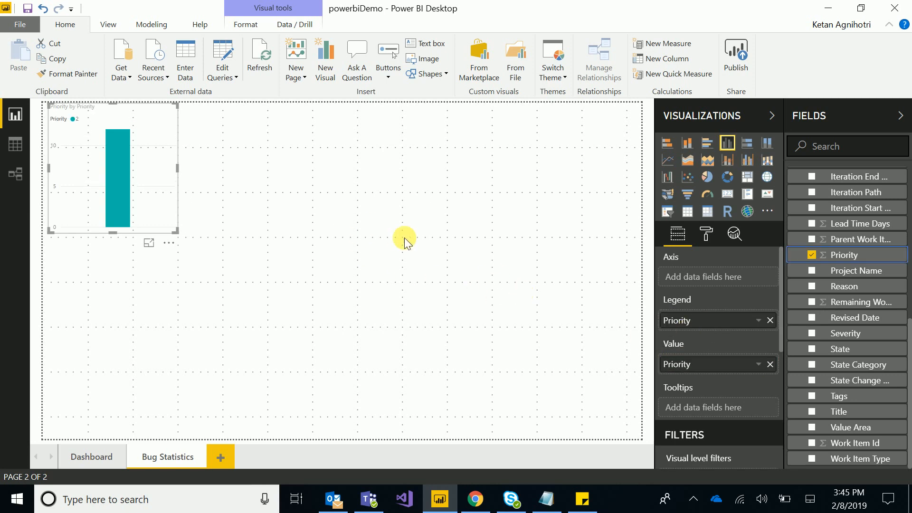
right_click(725, 362)
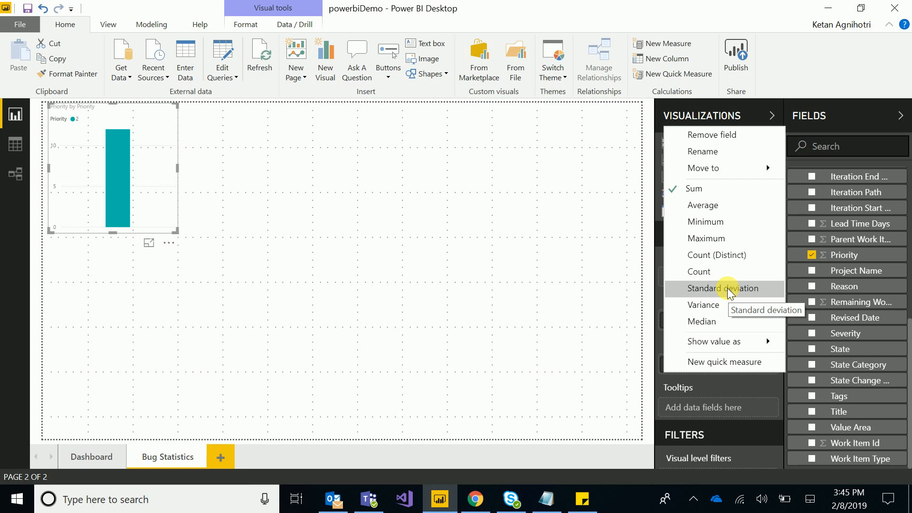
mouse_move(743, 339)
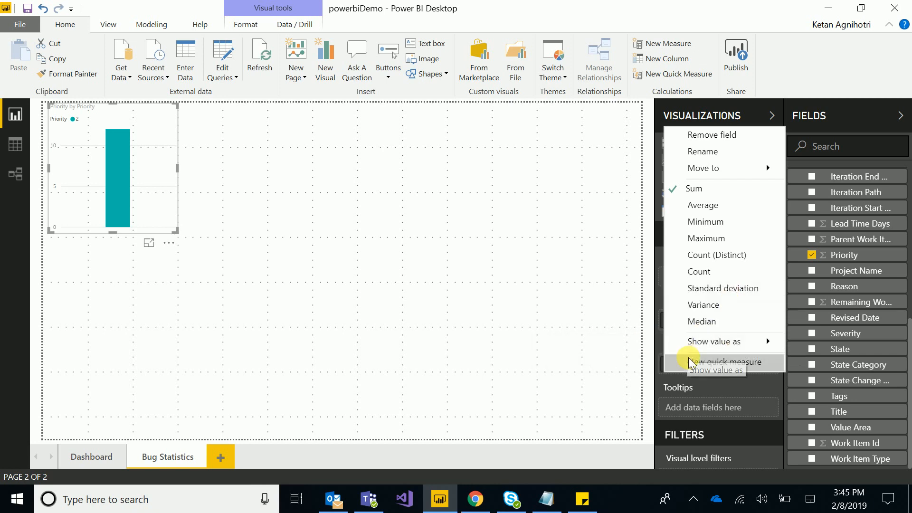
click(629, 346)
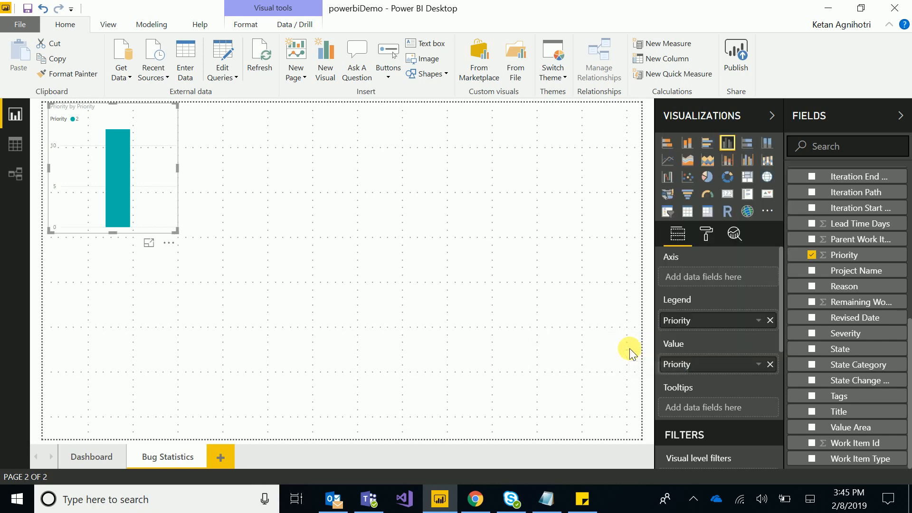
click(756, 364)
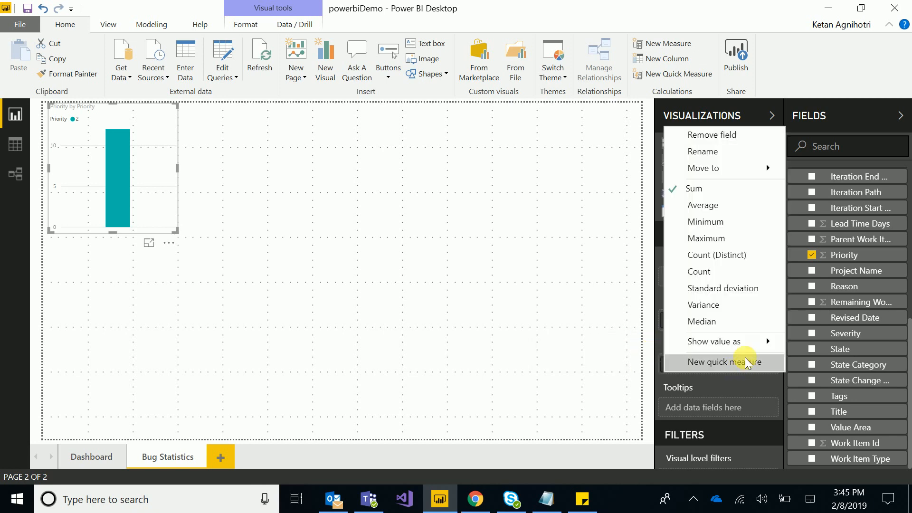
mouse_move(734, 346)
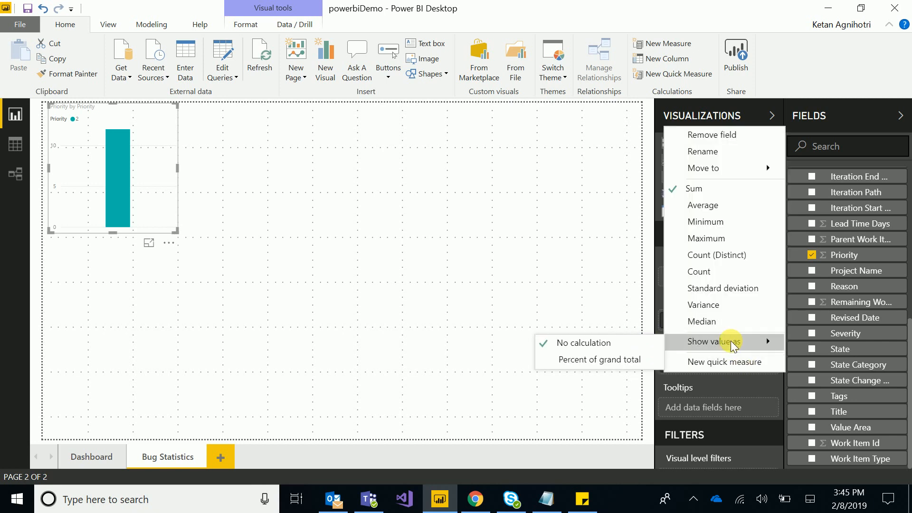
click(633, 359)
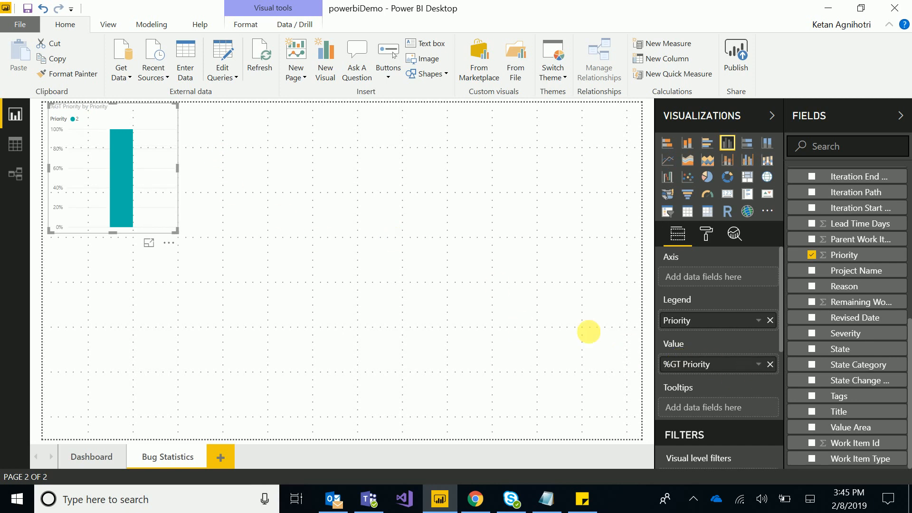
click(471, 288)
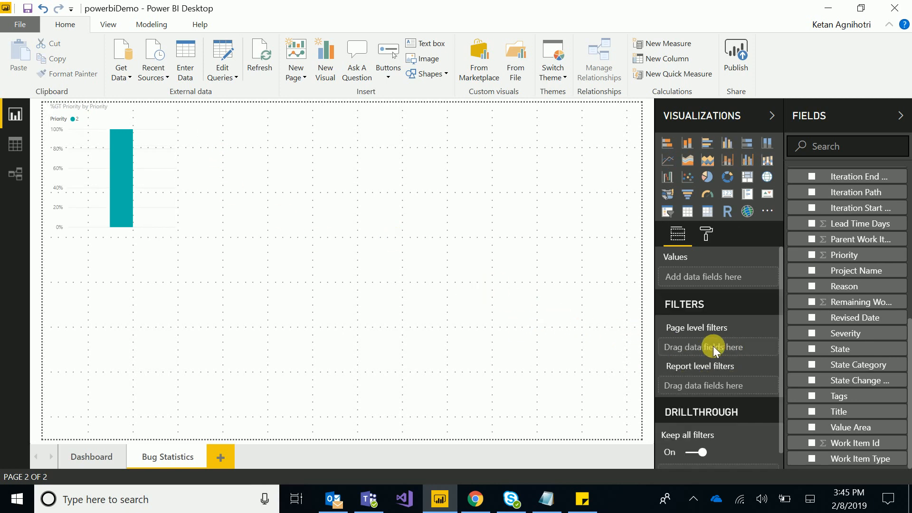
click(813, 349)
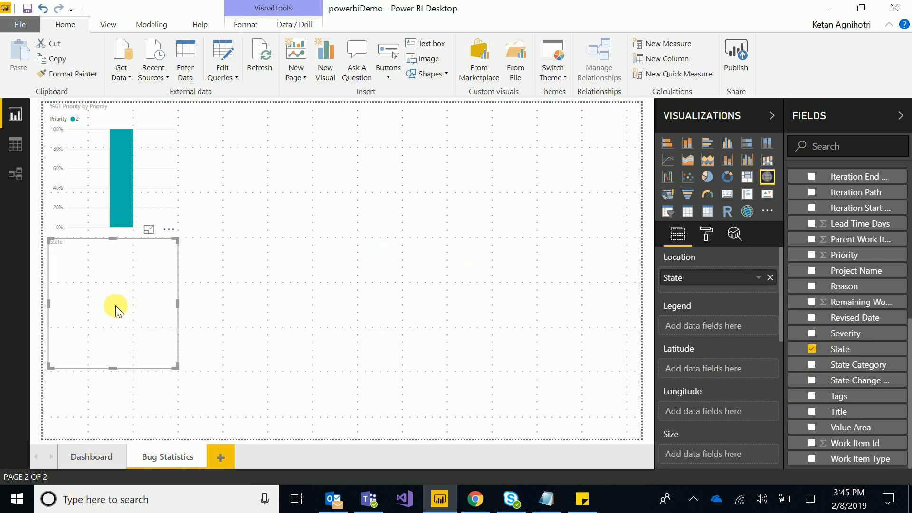
drag(116, 306, 364, 124)
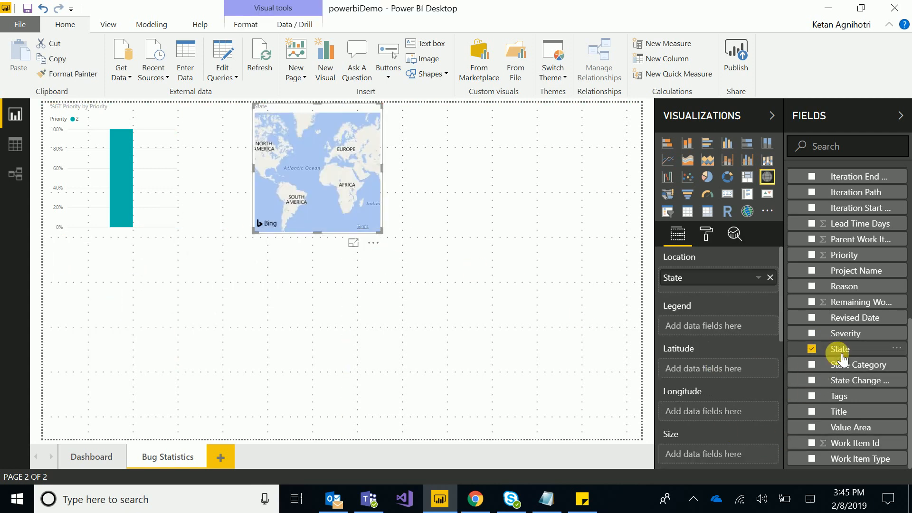
drag(811, 352, 719, 328)
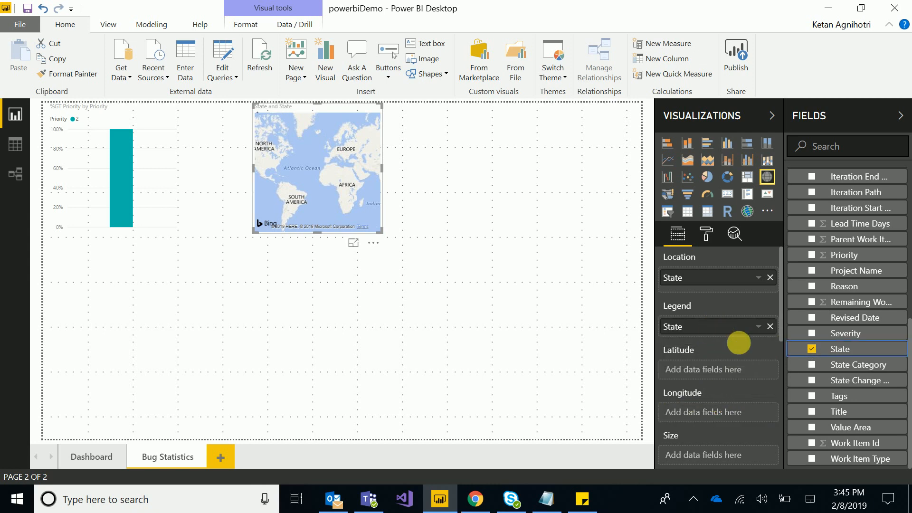
scroll(753, 403, down, 4)
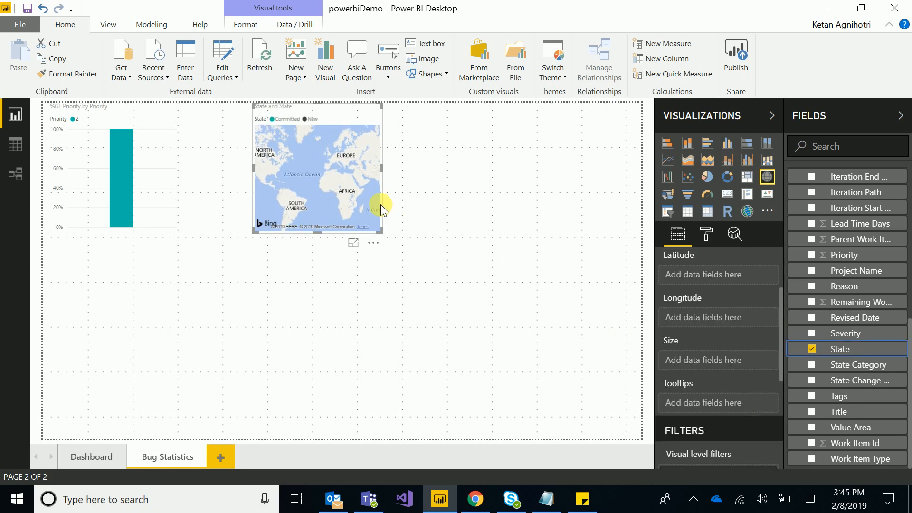
key(Delete)
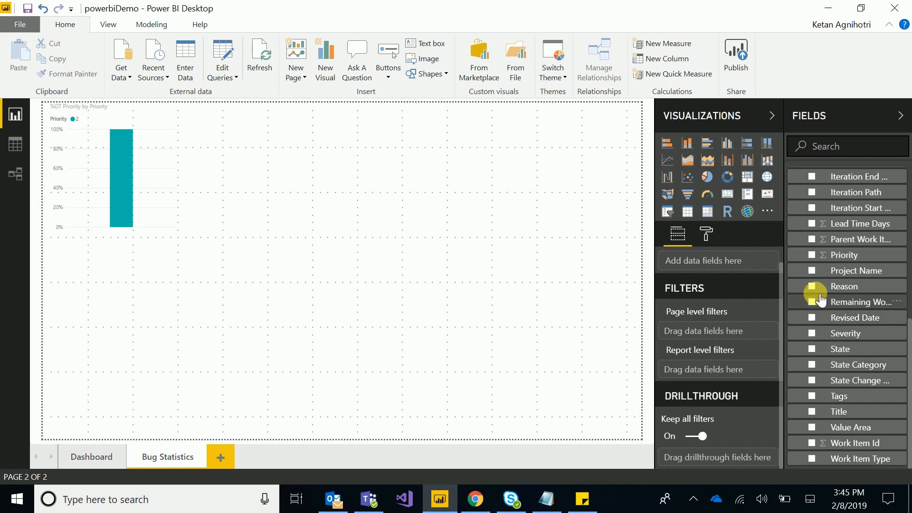
Add a slicer of the Tags field and place it near the page's upper edge, beside the Priority chart.
scroll(817, 263, up, 3)
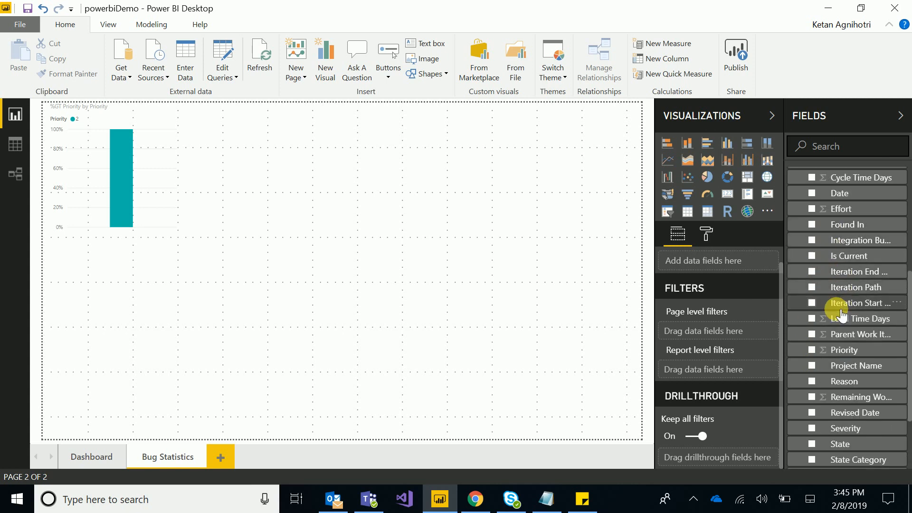
scroll(829, 328, down, 3)
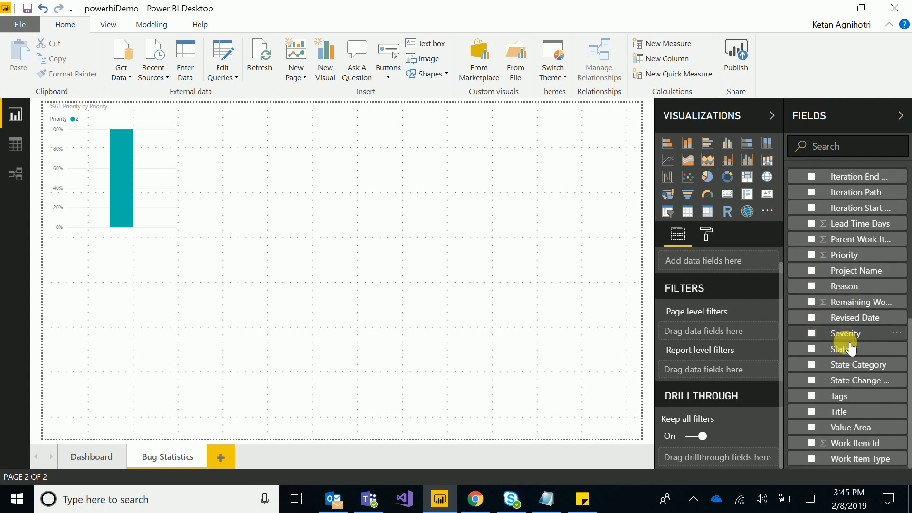
click(812, 397)
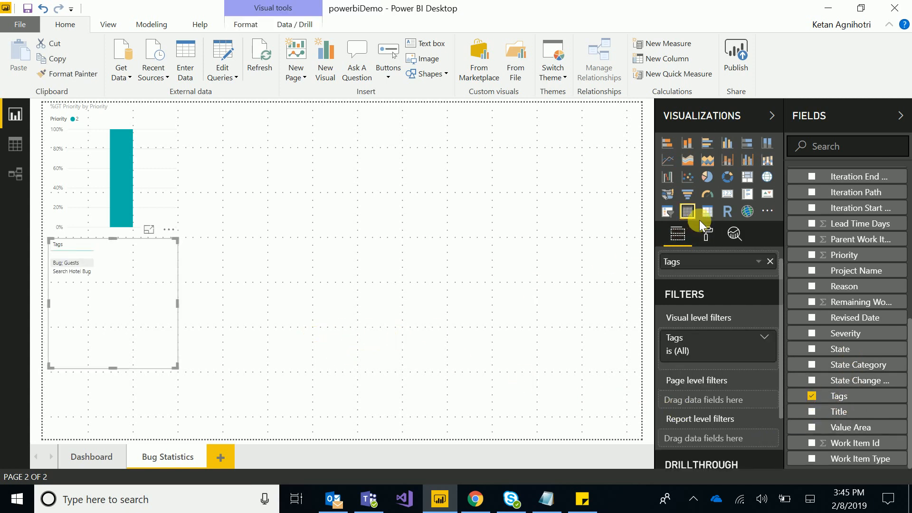
click(675, 210)
drag(139, 321, 372, 178)
click(508, 399)
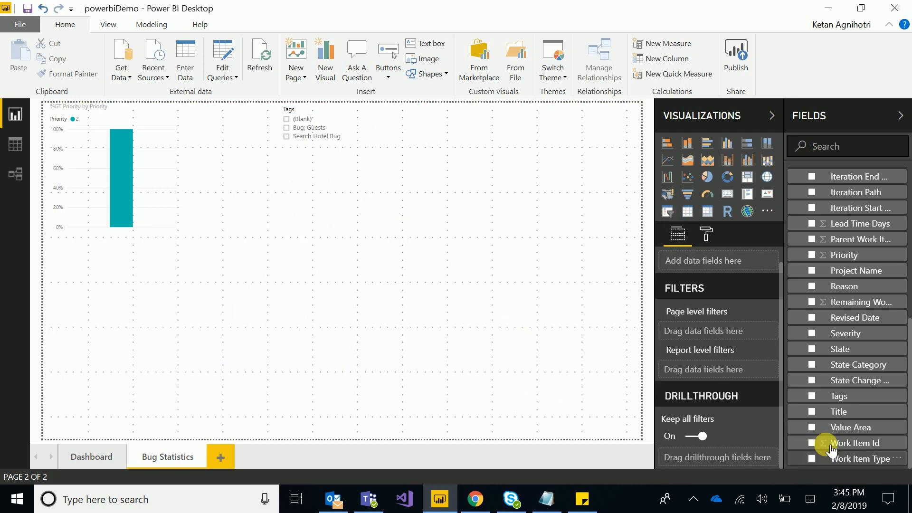
Add a Title visual below the Tags slicer and convert it to a slicer.
click(813, 413)
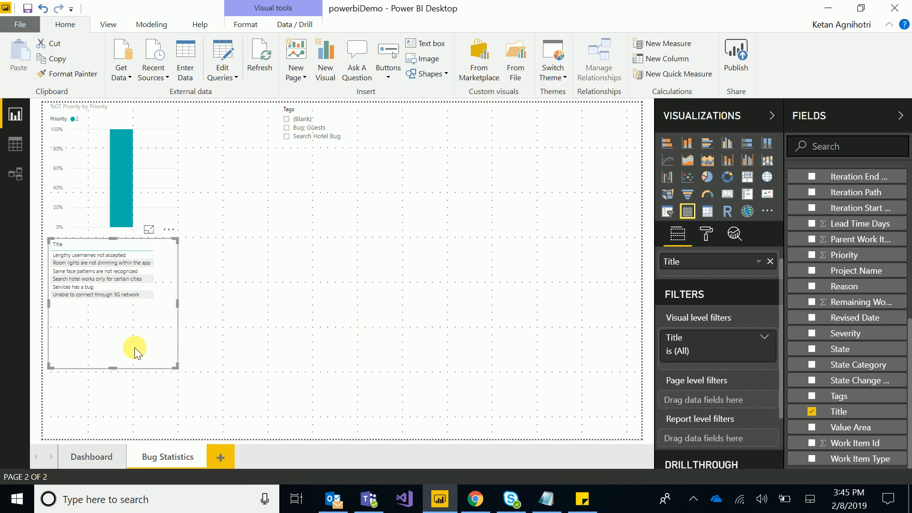
drag(137, 348, 282, 341)
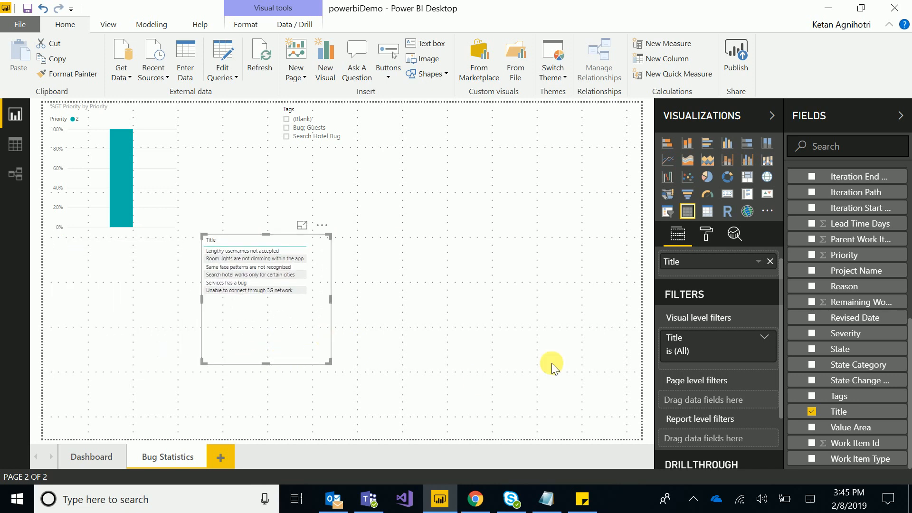
click(674, 214)
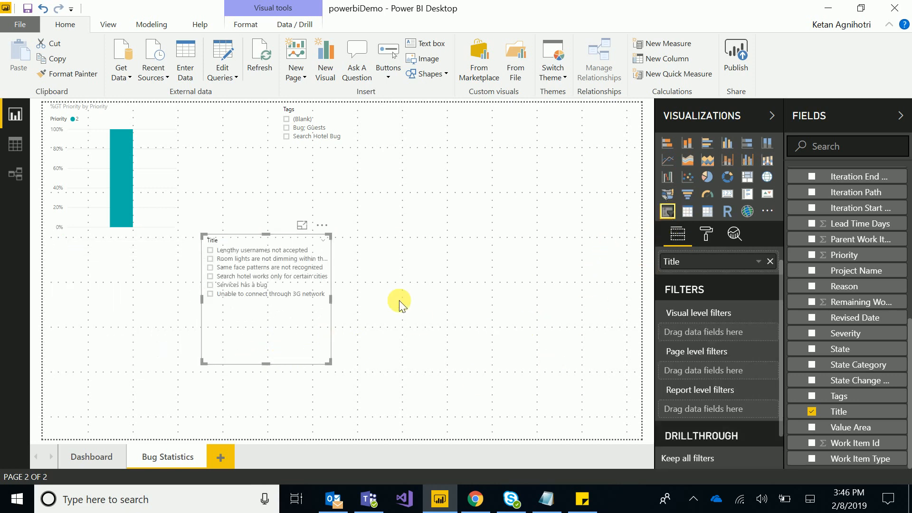
Review the Tags slicer's formatting options, and test filtering the titles by the Bug; Guests tag before clearing that selection.
click(354, 159)
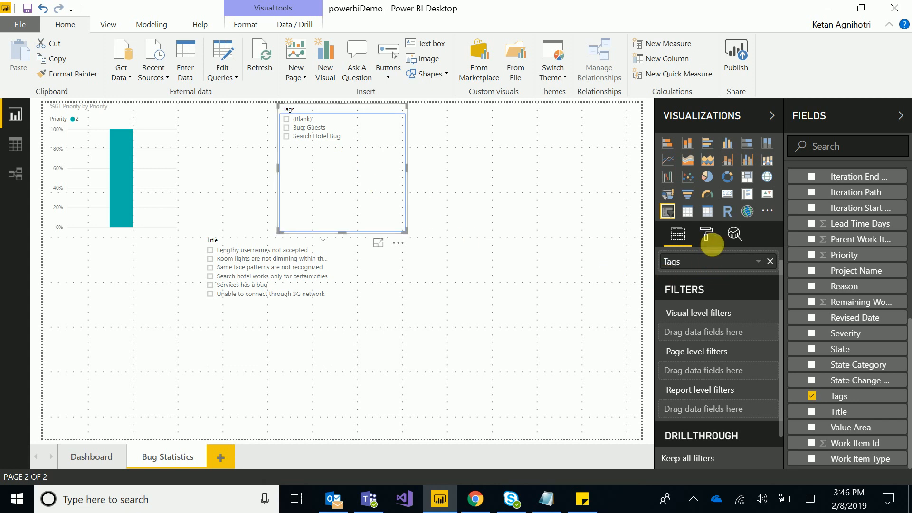
click(707, 236)
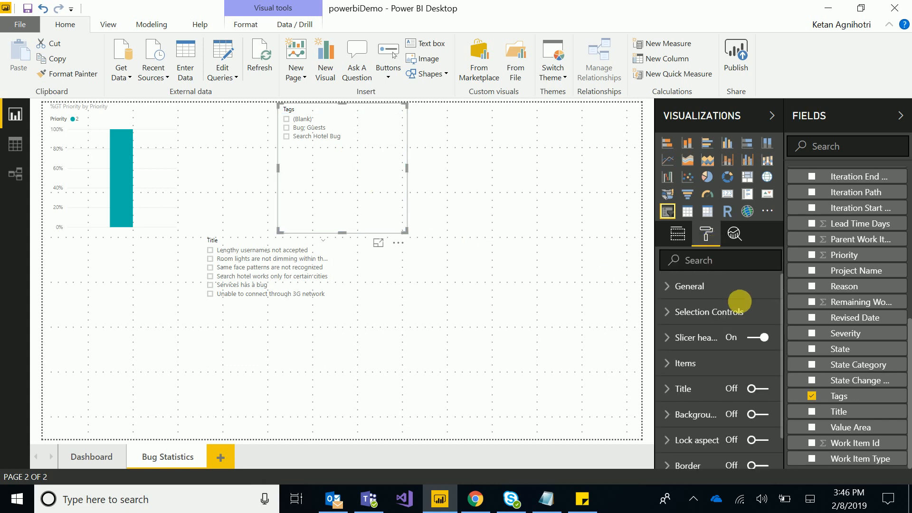
click(671, 338)
click(672, 339)
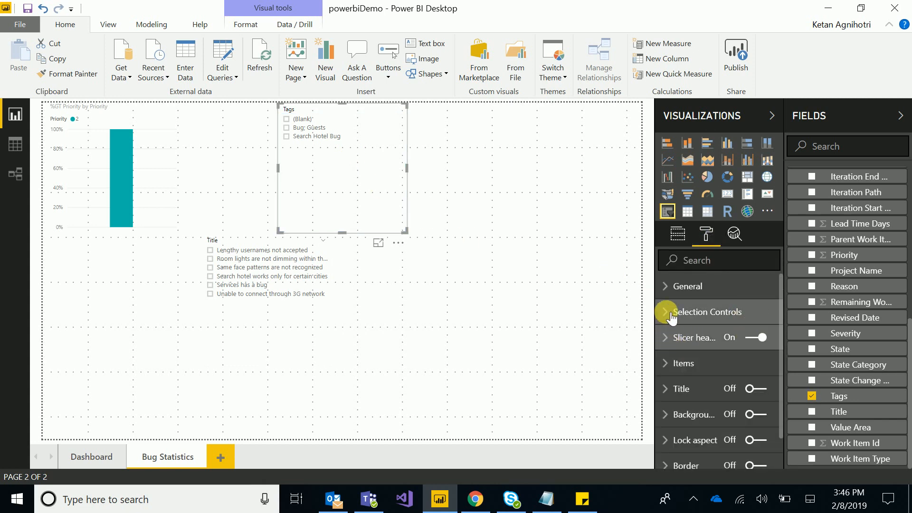
scroll(701, 379, down, 2)
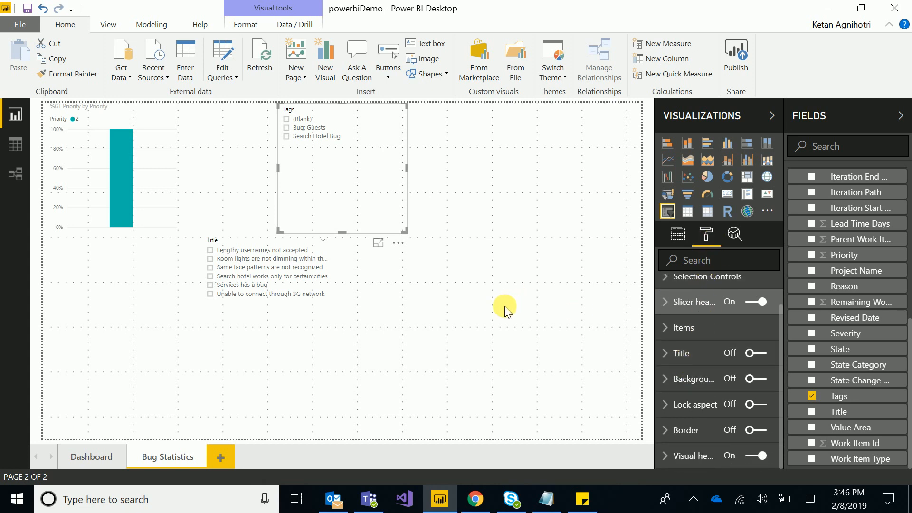
click(288, 129)
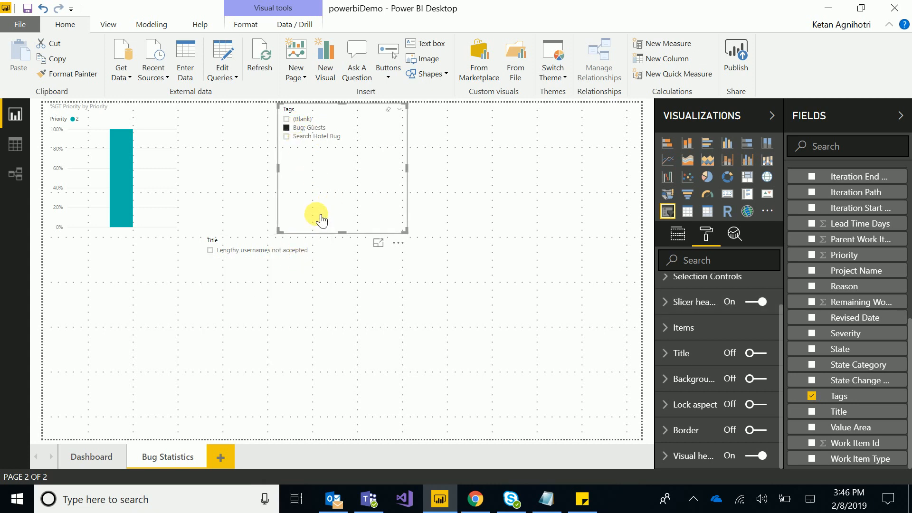
click(291, 128)
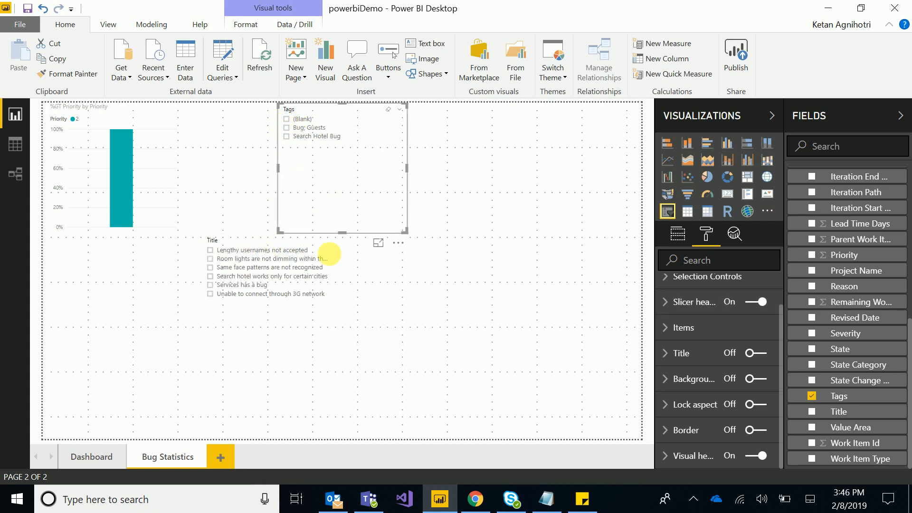
Cross-filter the Dashboard page's visuals by the yellow slice and by the red slice of the Assigned To pie chart.
click(100, 465)
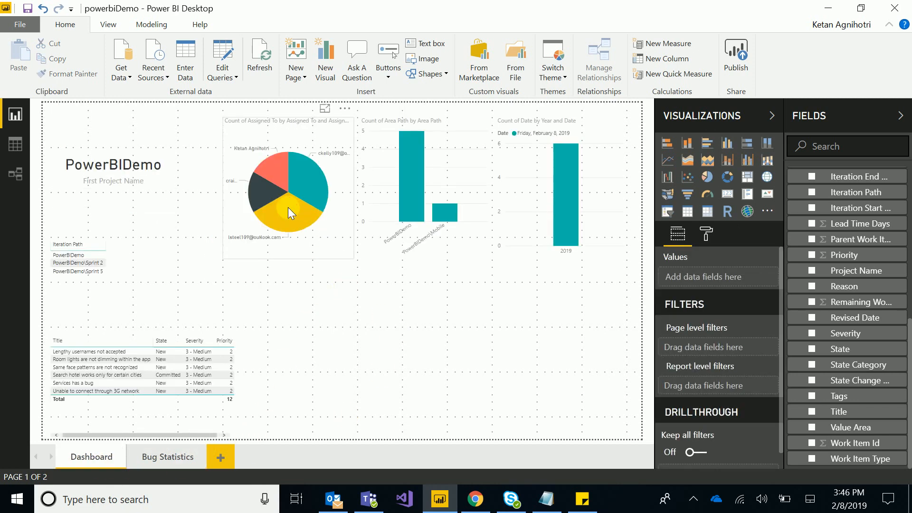
click(288, 207)
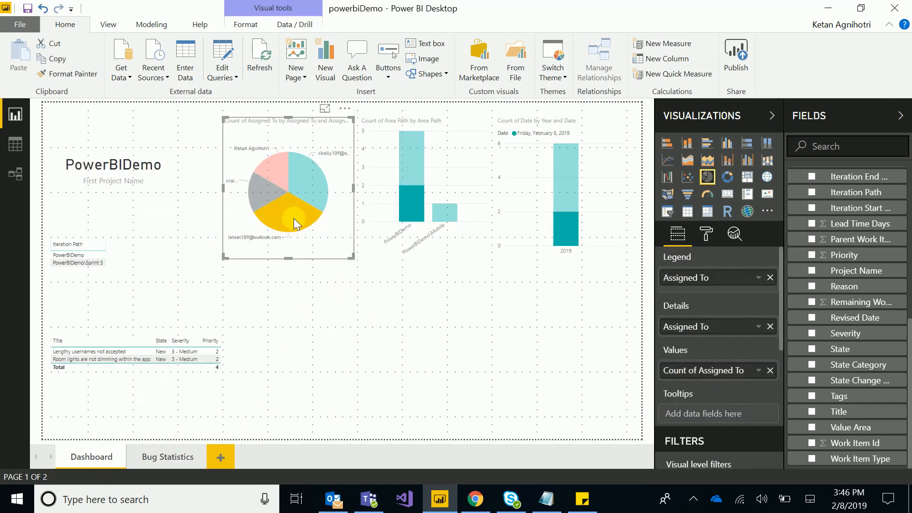
click(263, 166)
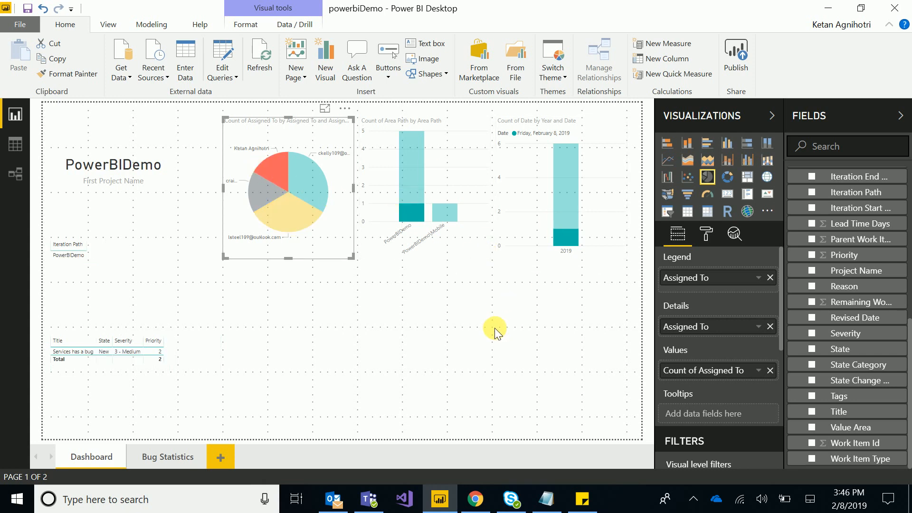
click(546, 364)
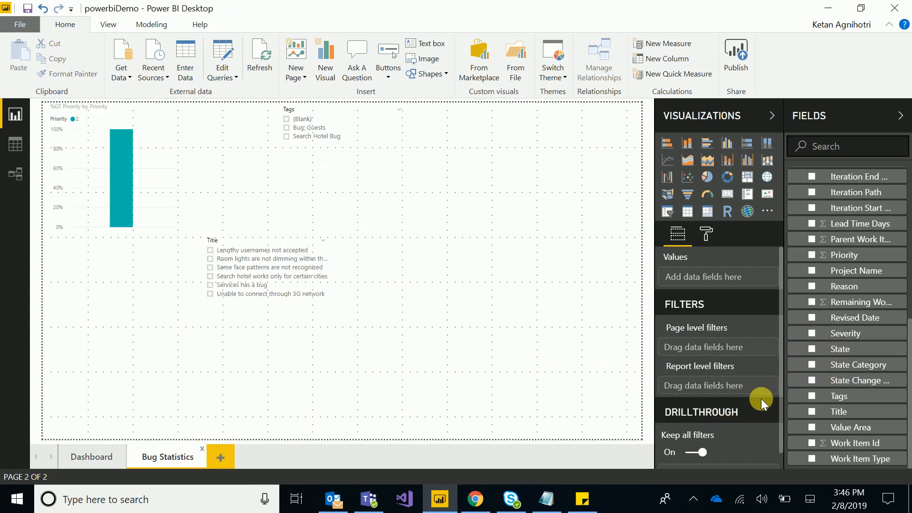
Add a Severity visual to the Bug Statistics page, place it right of the Tags slicer and slightly lower, and convert it to a slicer.
click(817, 337)
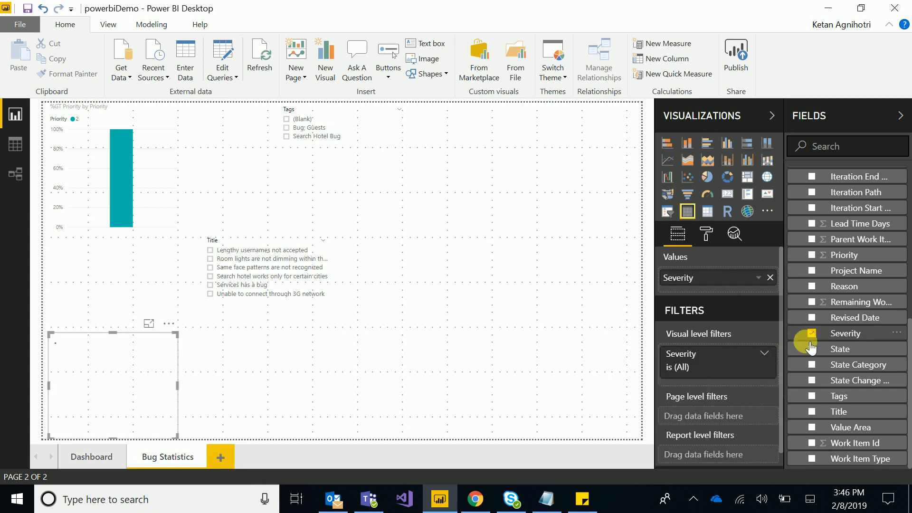
drag(179, 323, 515, 169)
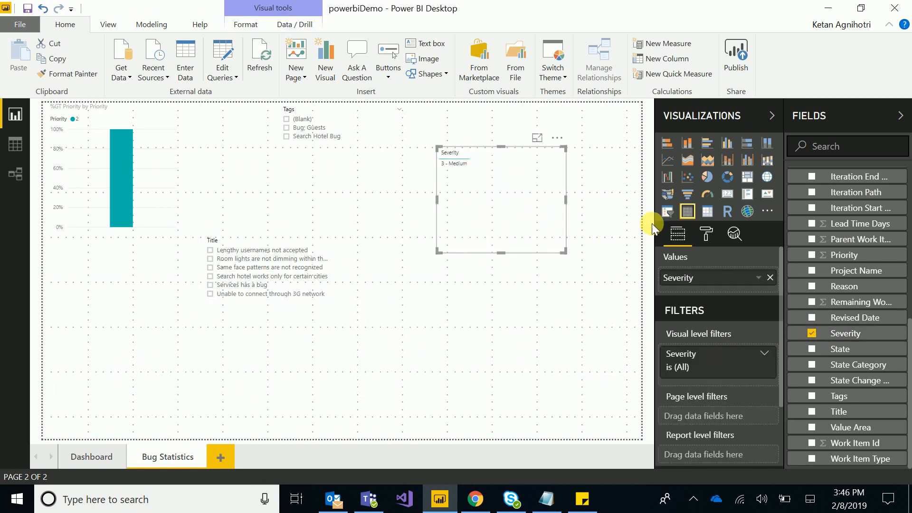
click(668, 212)
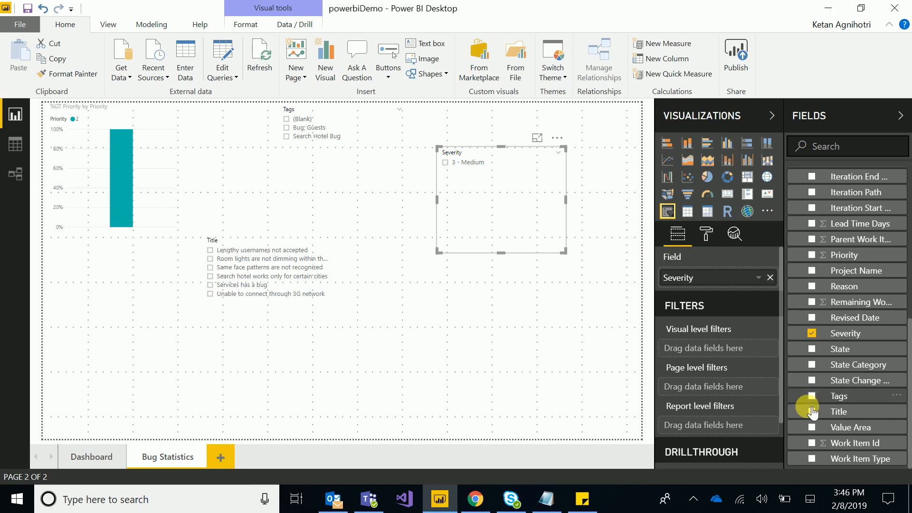
click(613, 386)
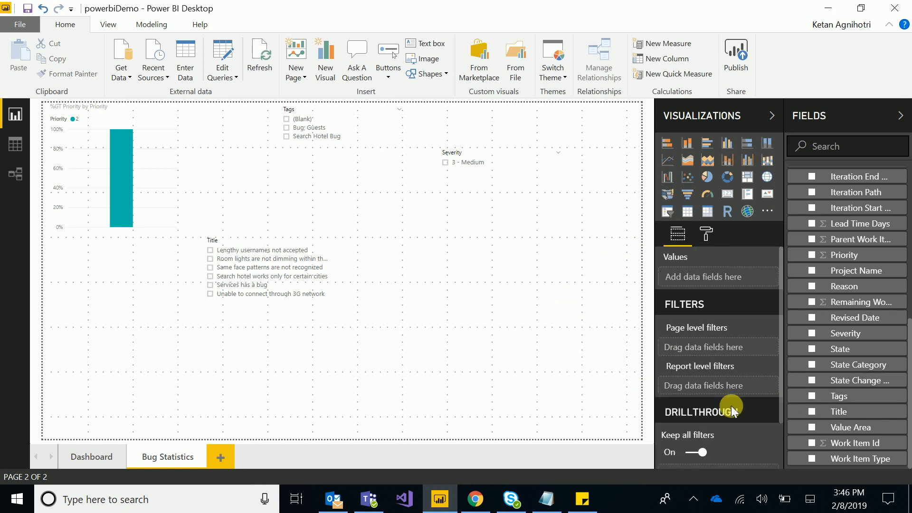
Add a second Title slicer below the Severity slicer and filter by the 3 - Medium severity.
click(812, 412)
drag(159, 377, 539, 318)
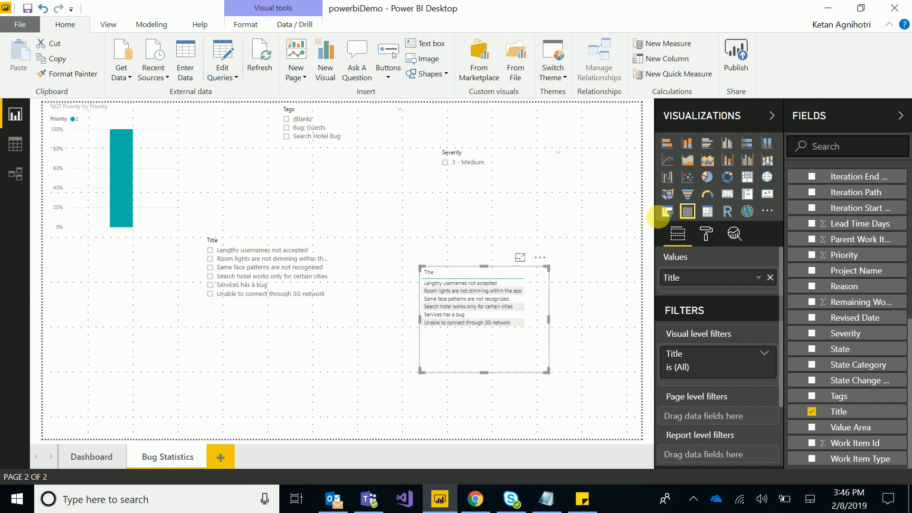
click(667, 211)
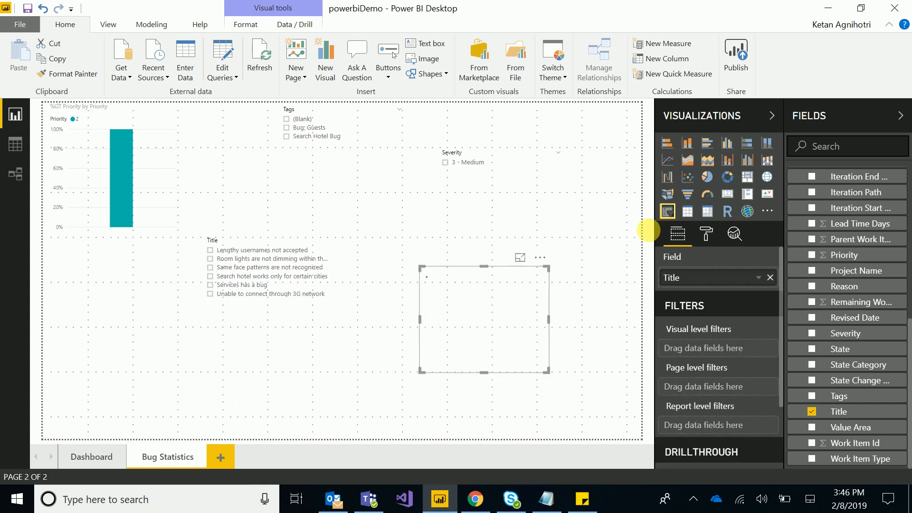
click(446, 163)
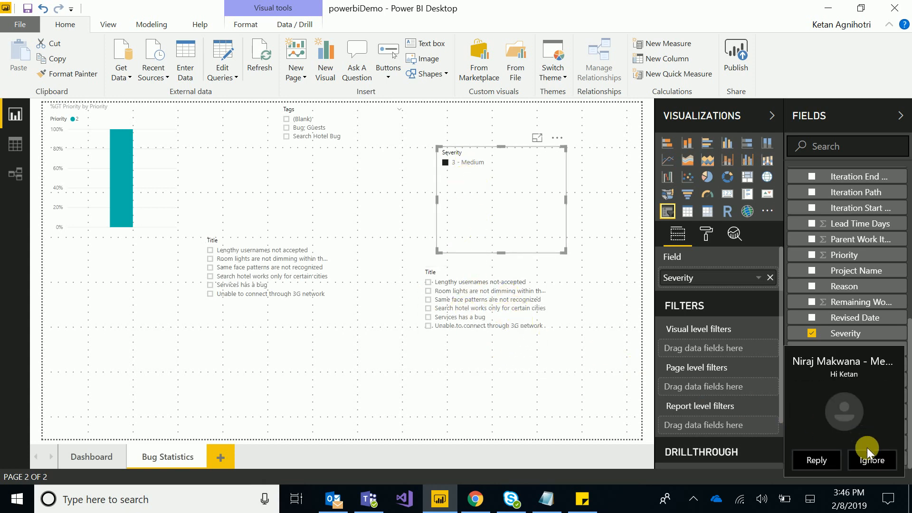
Dismiss the incoming chat notifications and return to the report.
click(525, 404)
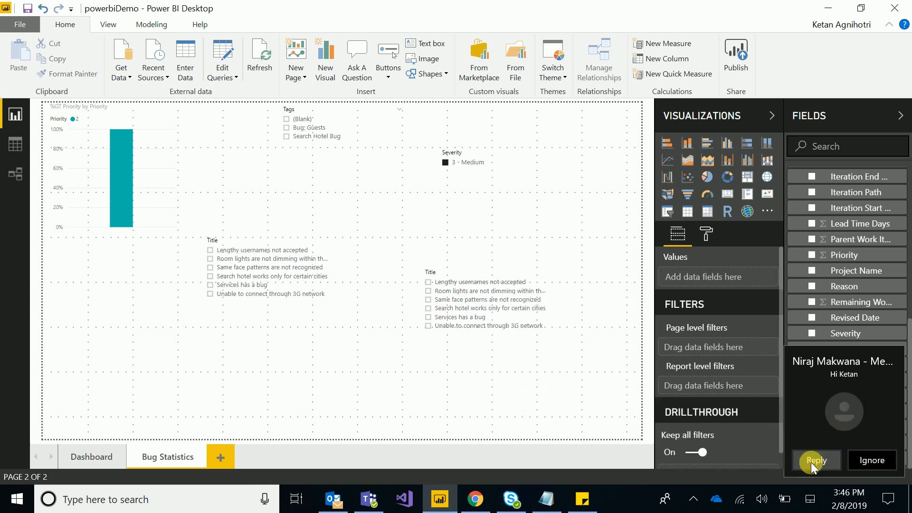
click(874, 461)
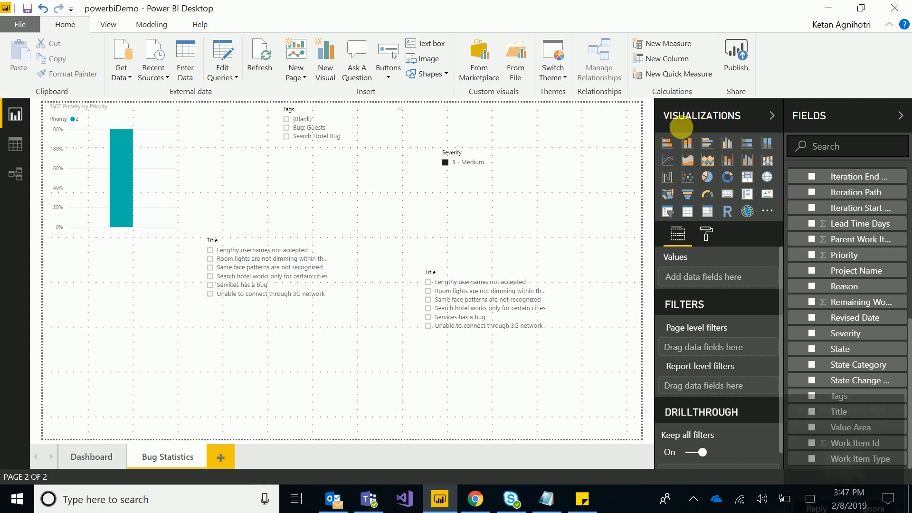
click(816, 461)
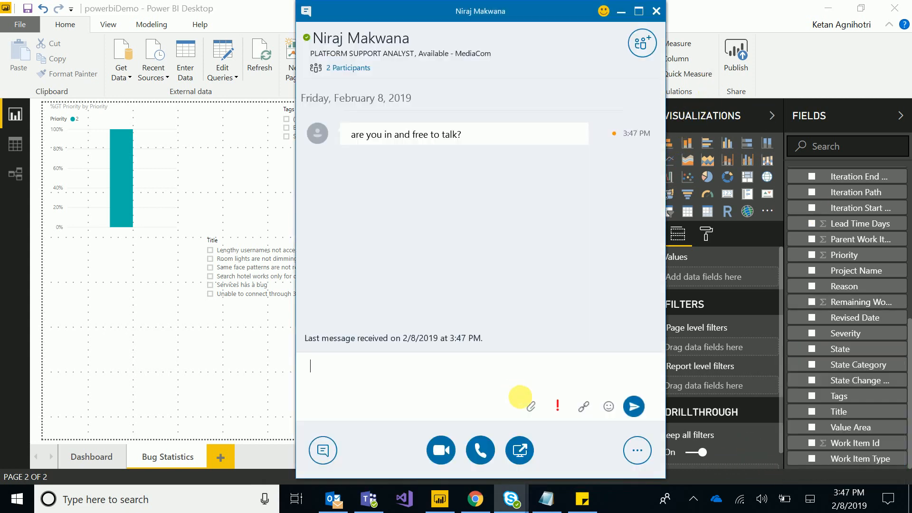
click(209, 361)
Publish the report to My workspace and open the published report's Dashboard page in the Power BI service.
click(408, 426)
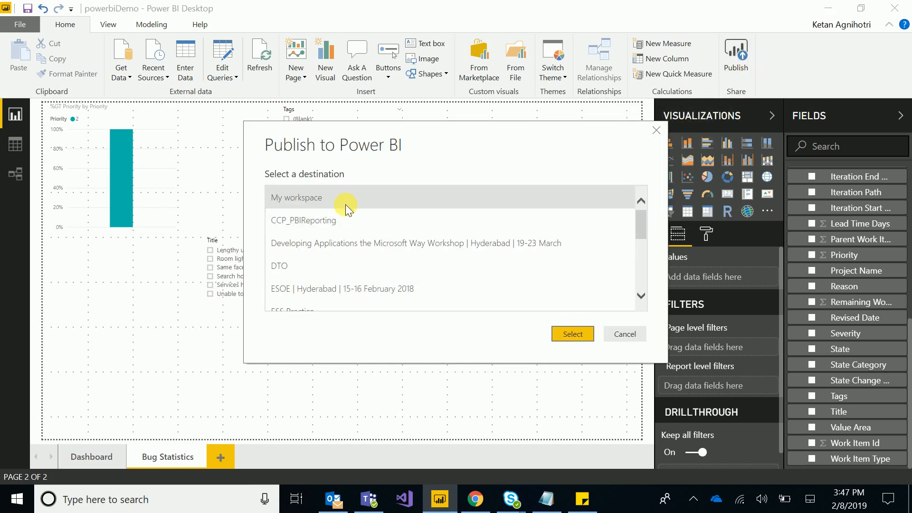
click(572, 334)
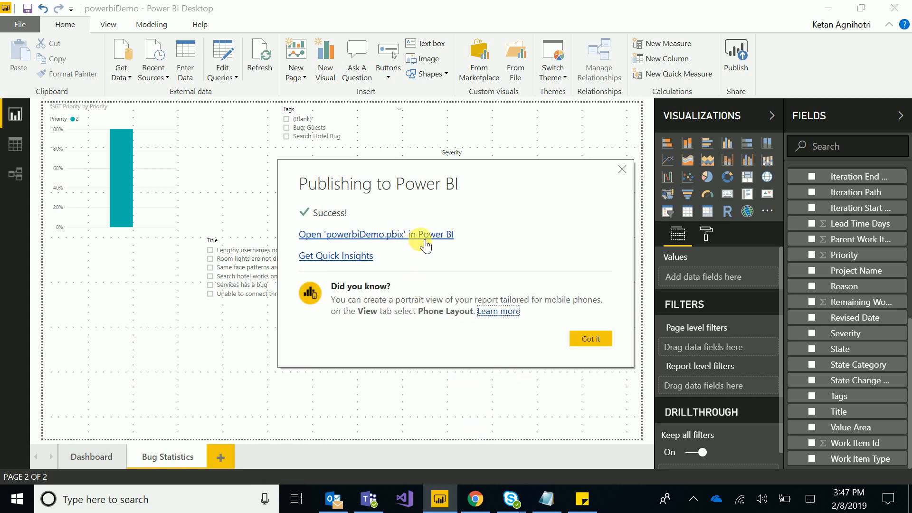
click(435, 243)
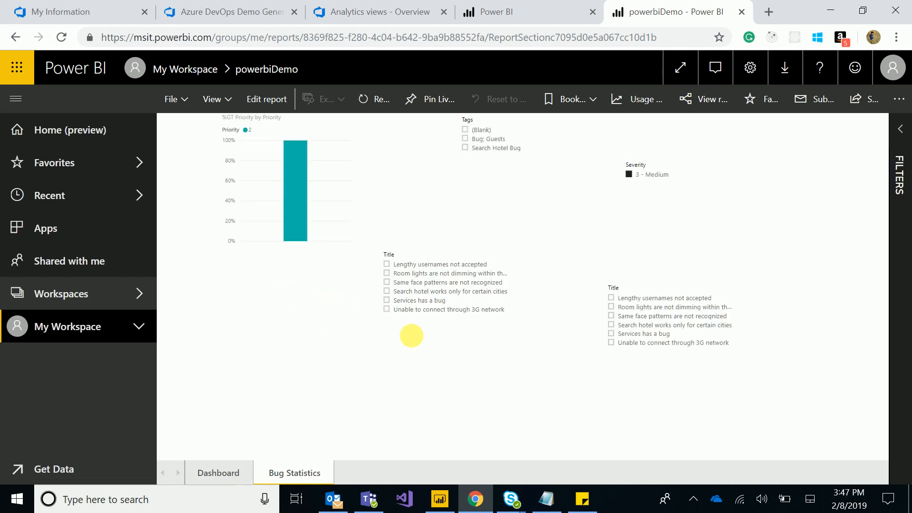
click(212, 473)
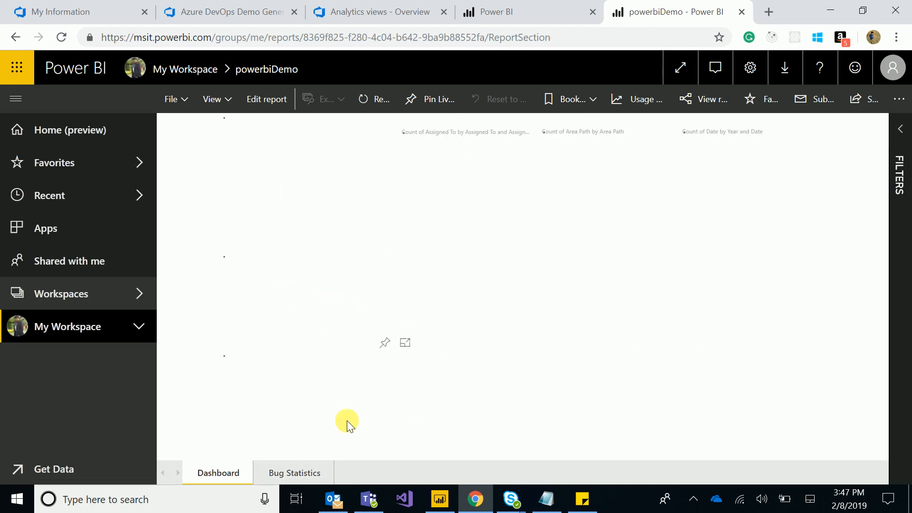
Publish the report to the web by creating an embed code for a public website.
click(182, 98)
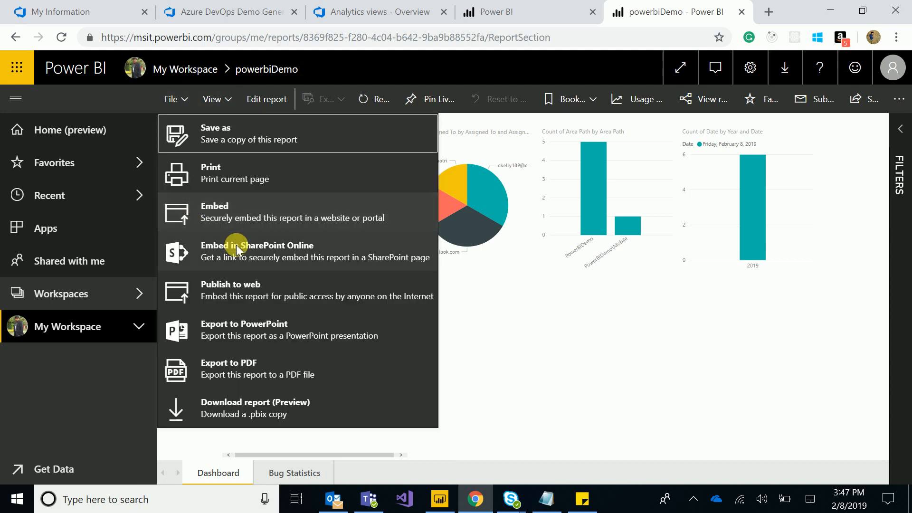
click(248, 290)
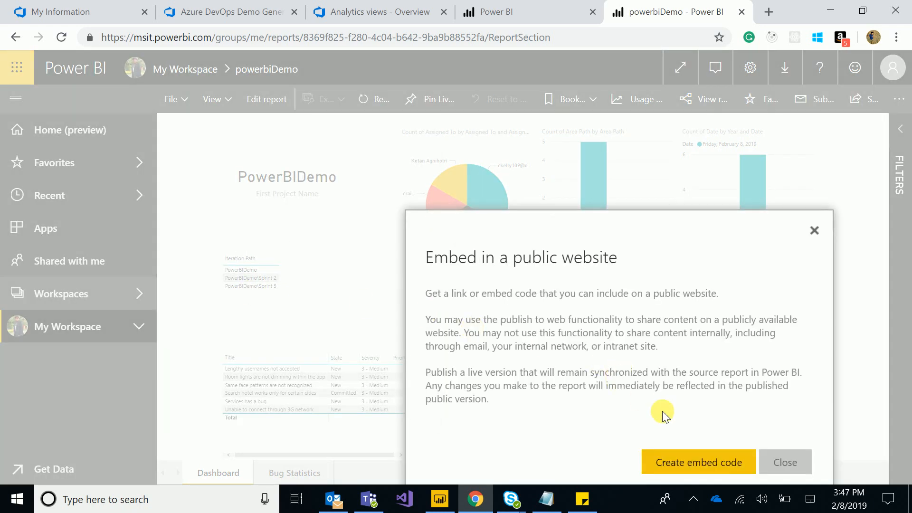
click(698, 464)
click(718, 464)
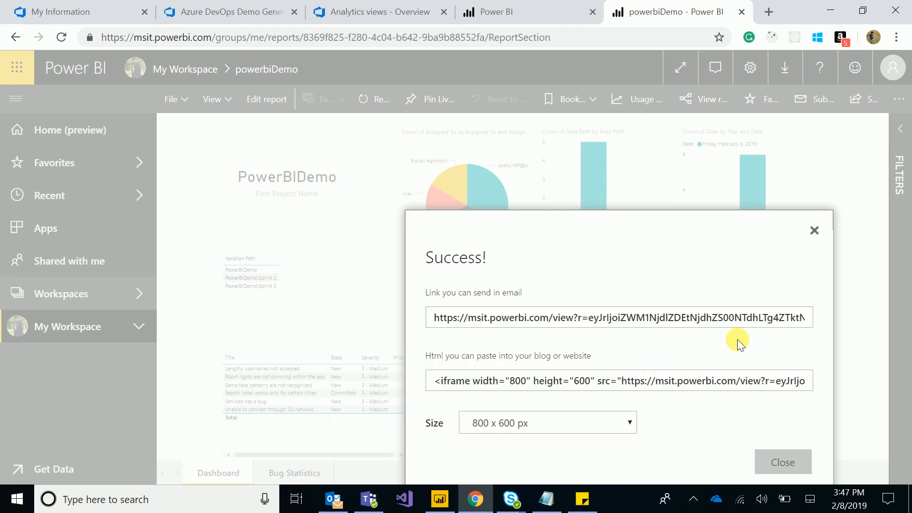
Open the generated public email link in a new browser tab and select its full address.
click(645, 326)
right_click(645, 326)
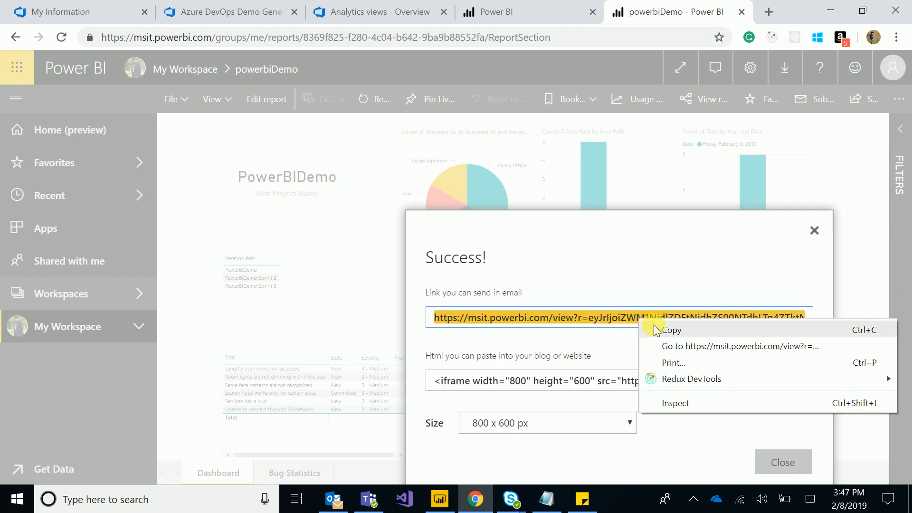
click(671, 346)
click(318, 39)
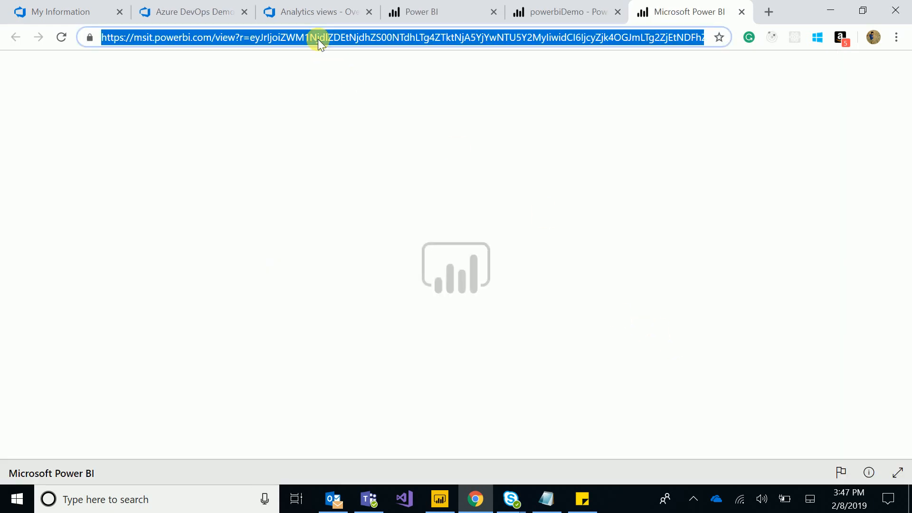
Switch to Power BI Desktop, close the publishing message, and look up the Refresh data option of the Bugs - Last 26 weeks table.
click(447, 508)
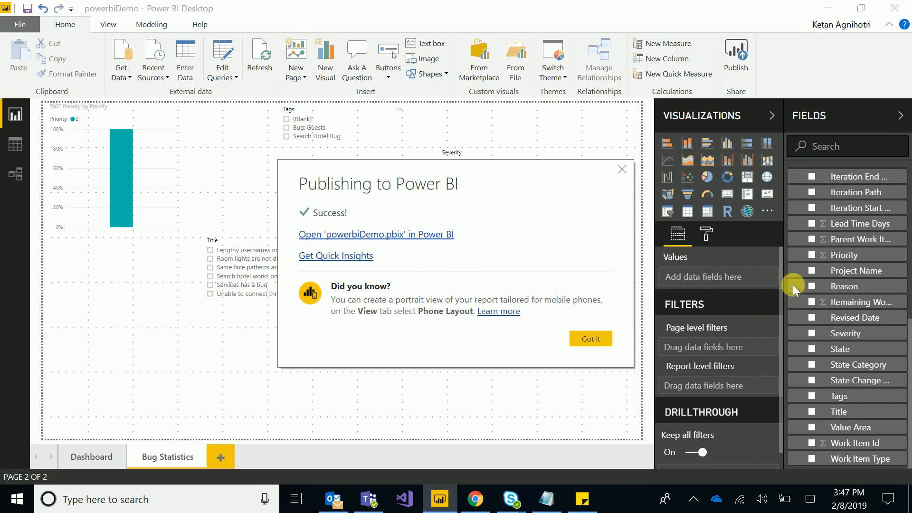
click(591, 339)
scroll(874, 247, up, 5)
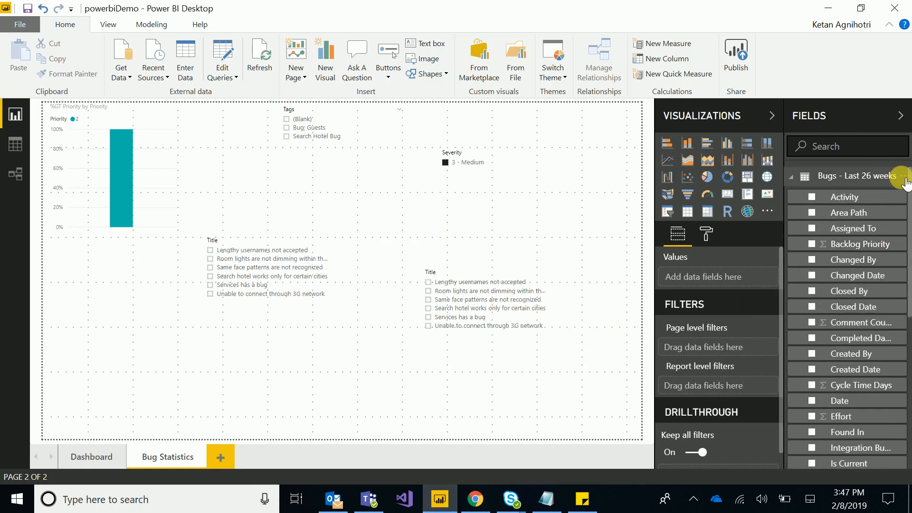
click(903, 177)
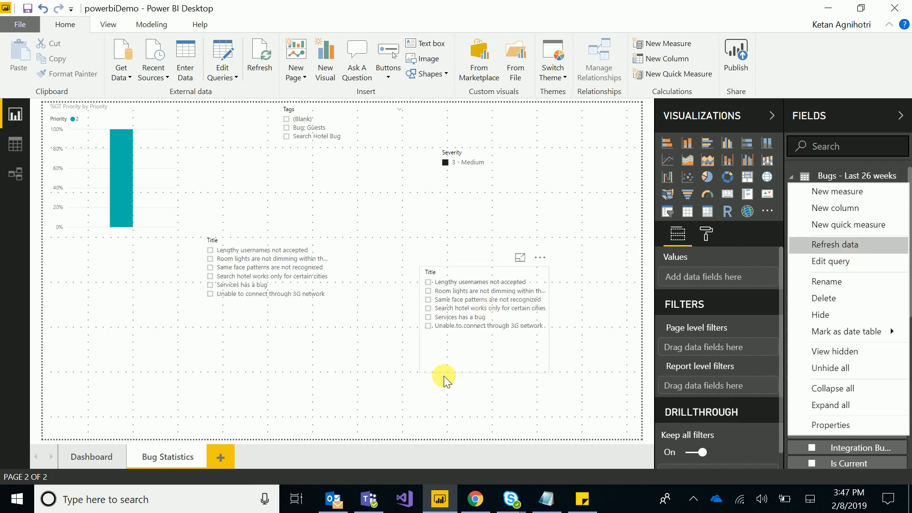
In the public report in Chrome, filter by the Bug; Guests tag and cross-filter the Dashboard page by the pie chart's red and yellow slices.
click(475, 499)
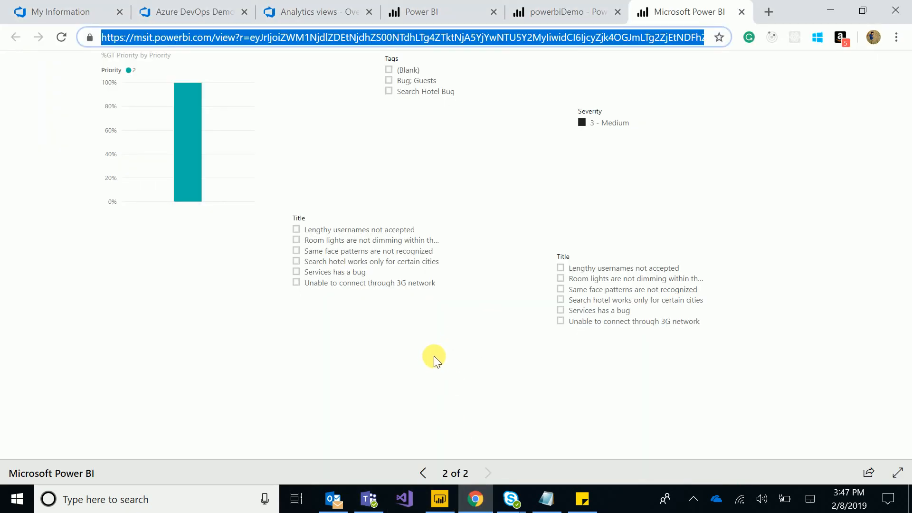
click(388, 81)
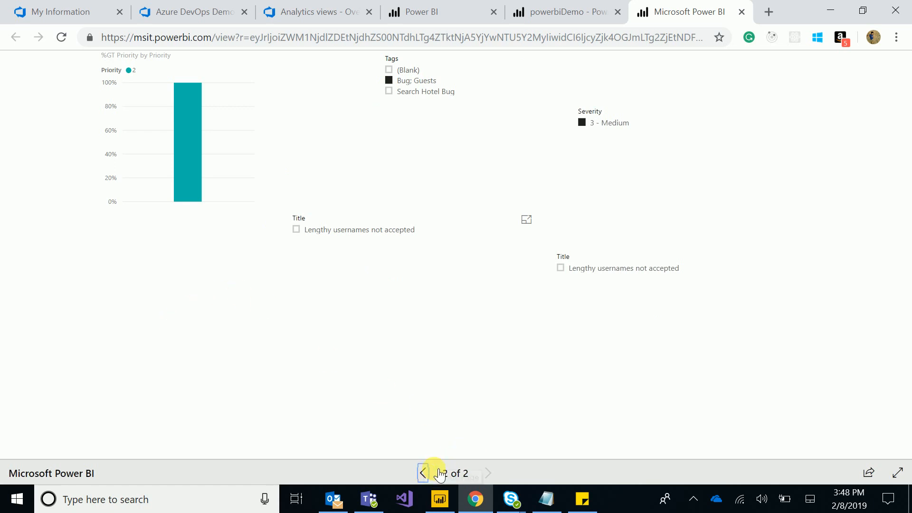
click(423, 473)
click(358, 159)
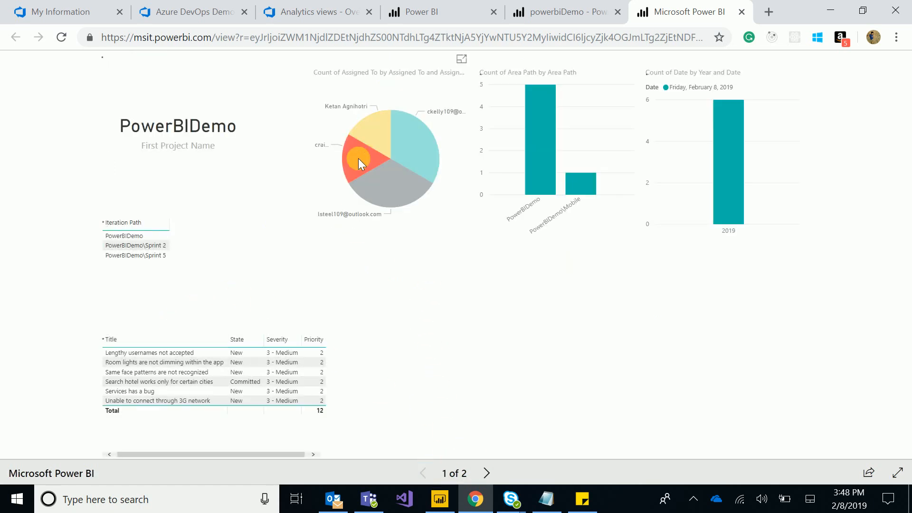
click(373, 138)
click(425, 153)
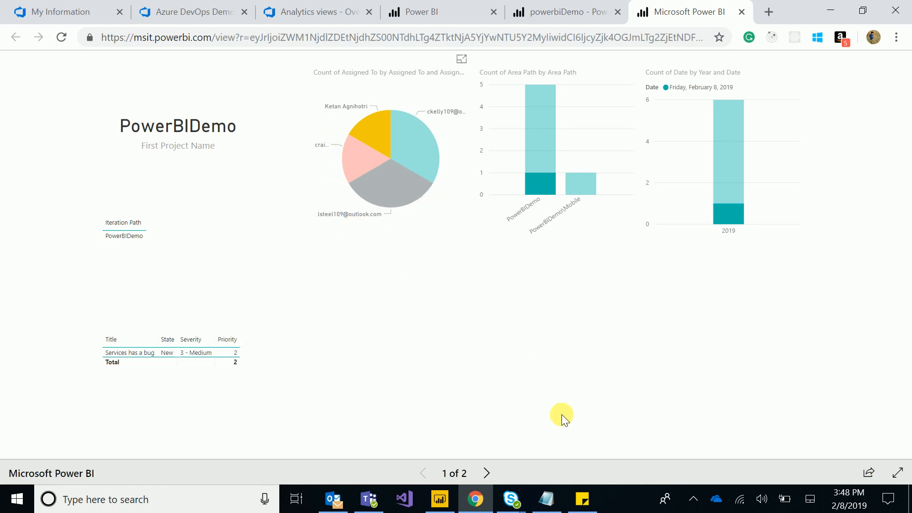
key(alt+Tab)
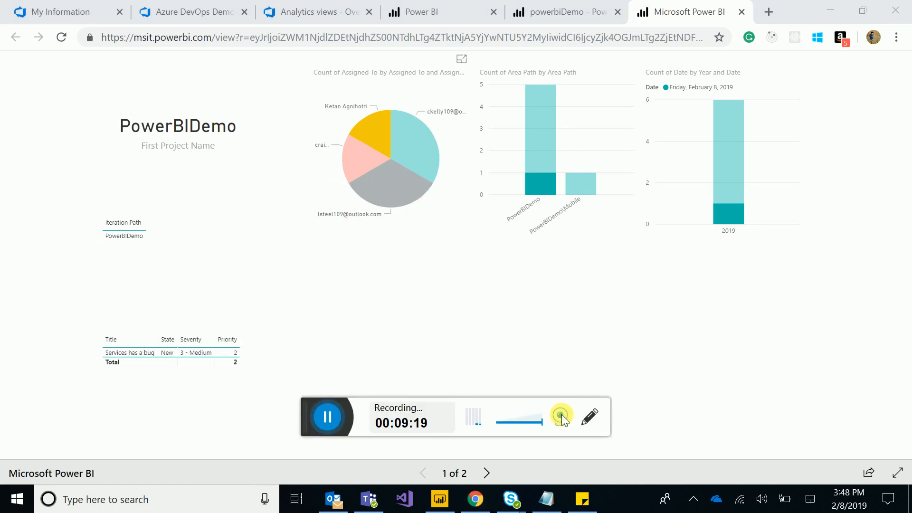